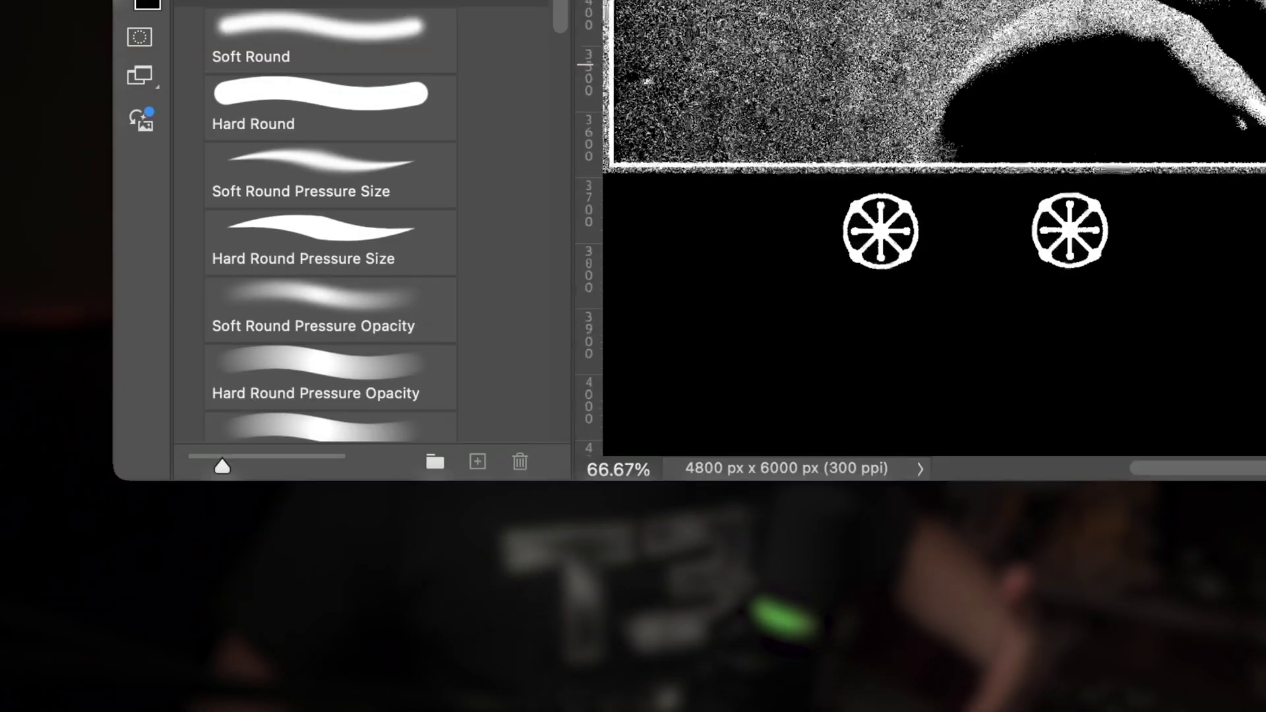
key("super+equal")
key("super+equal")
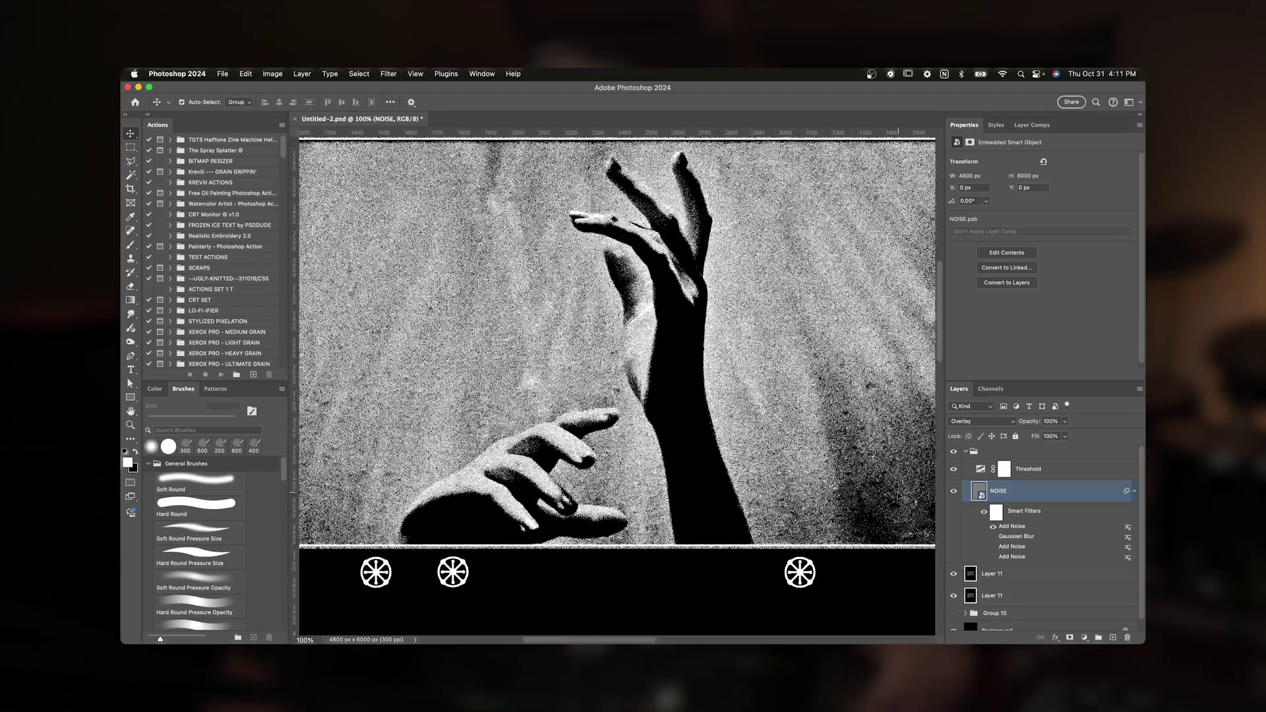
key("super+equal")
key("super+equal")
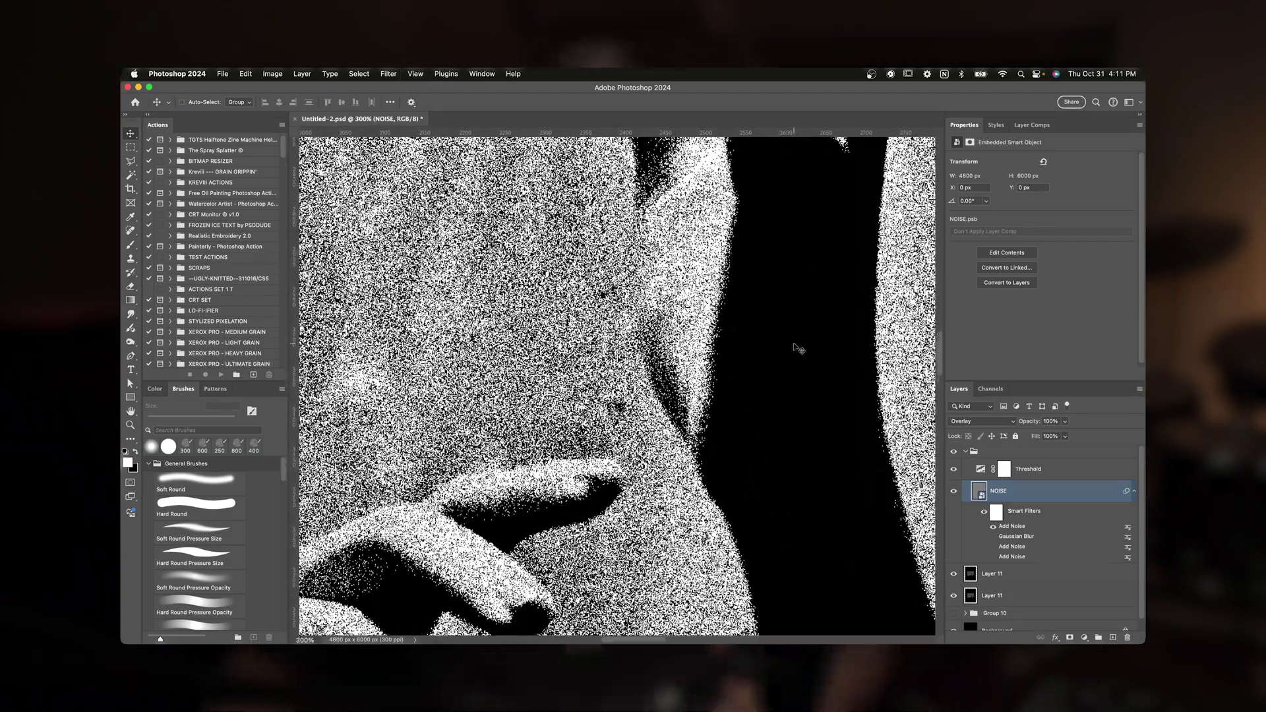
Step: Zoom and pan around the hands image to inspect the noise grain closely
scroll(793, 348, "up", 10)
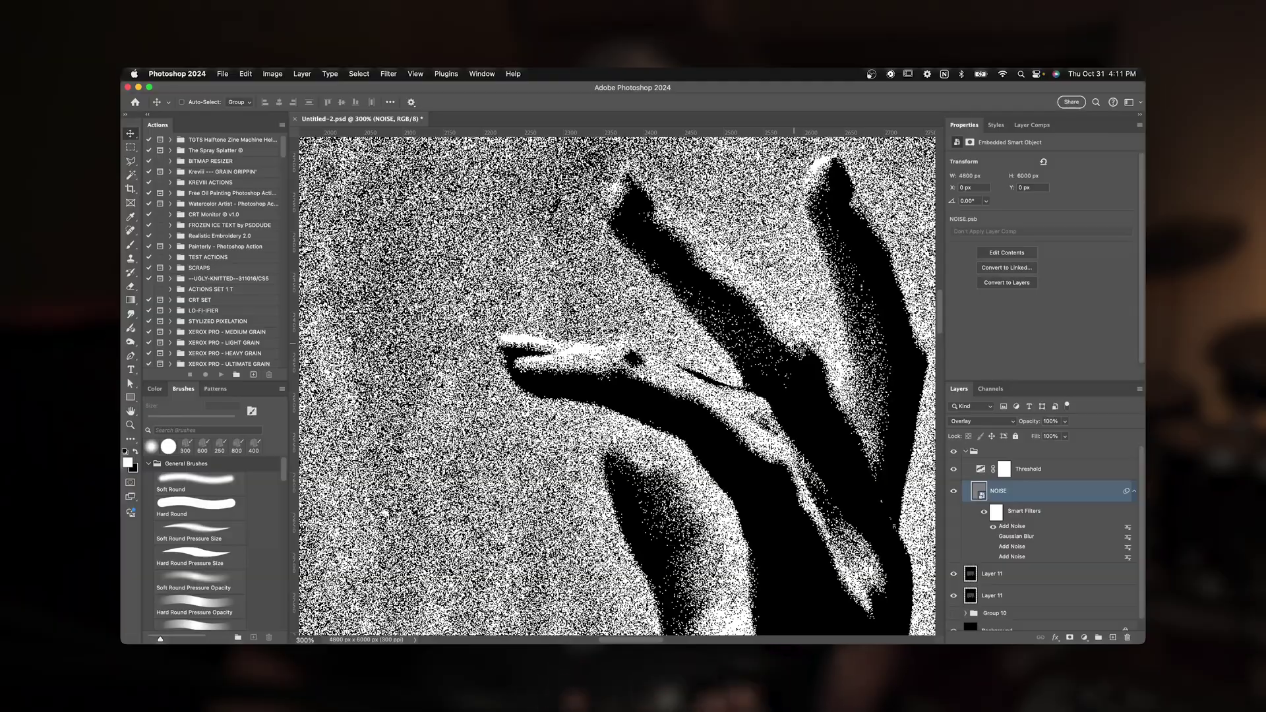
key("super+minus")
scroll(617, 386, "up", 5)
scroll(617, 386, "left", 5)
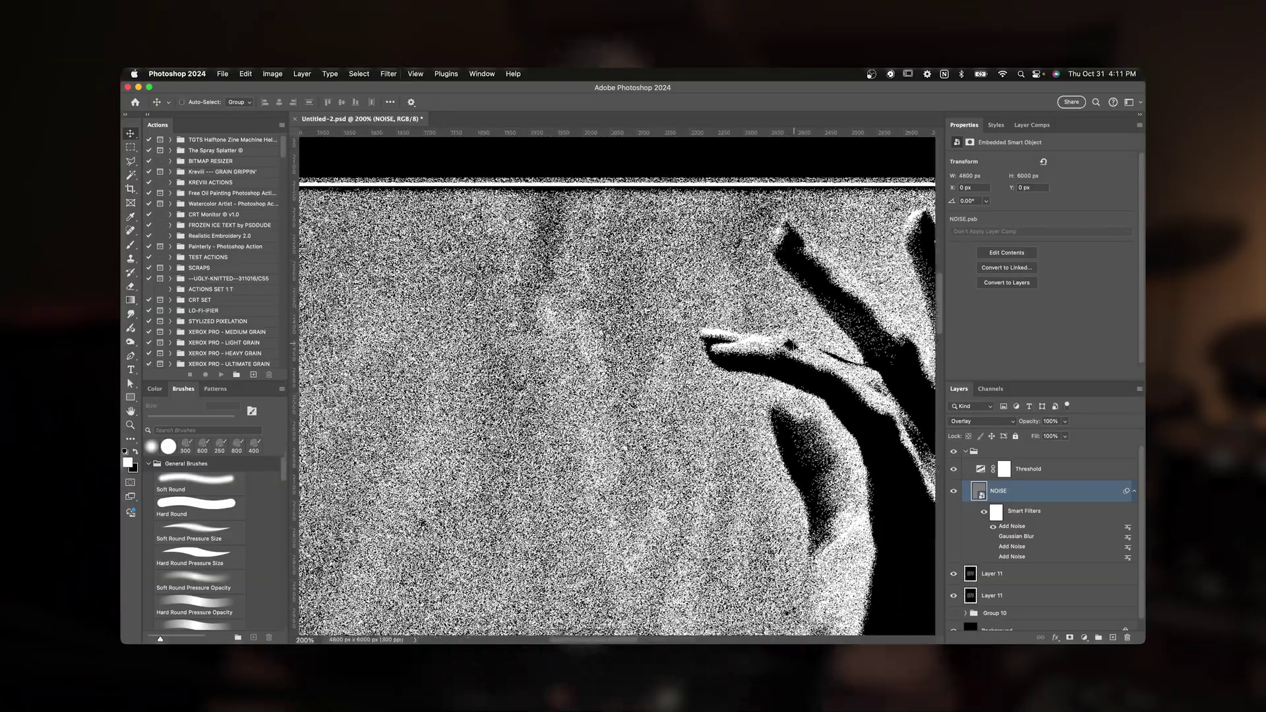
scroll(617, 385, "down", 2)
scroll(617, 386, "left", 15)
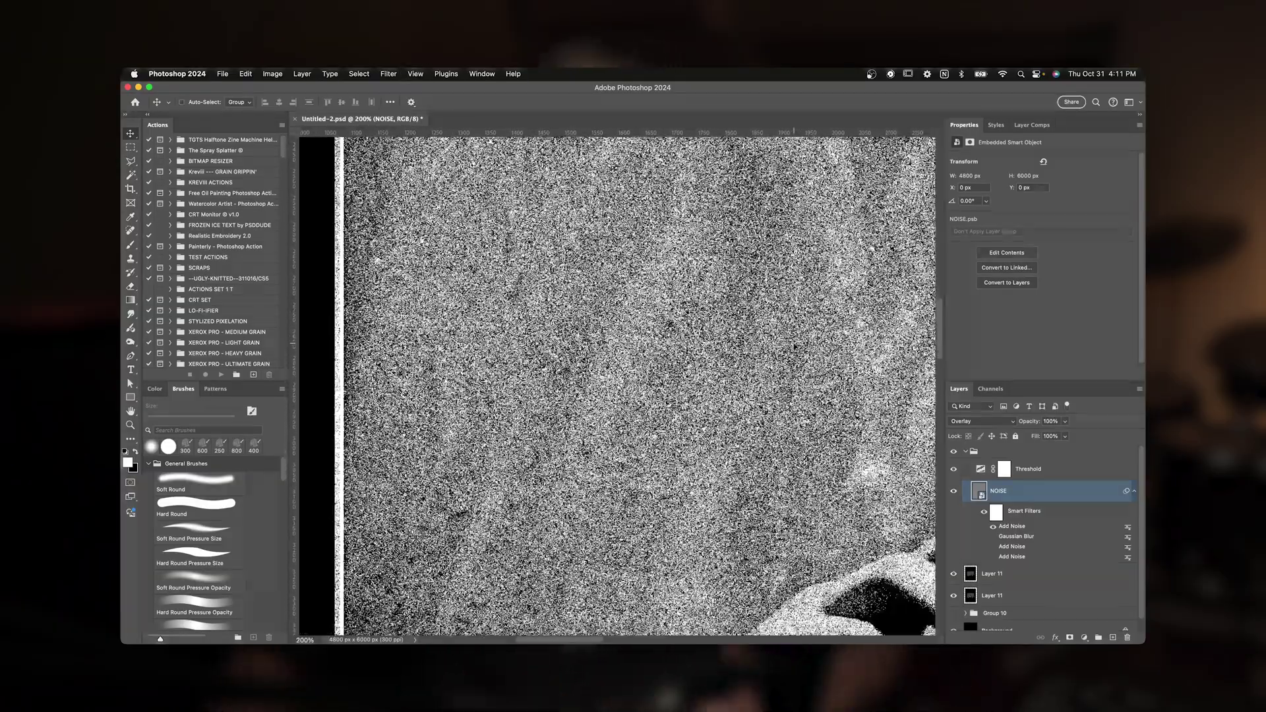
scroll(617, 385, "right", 15)
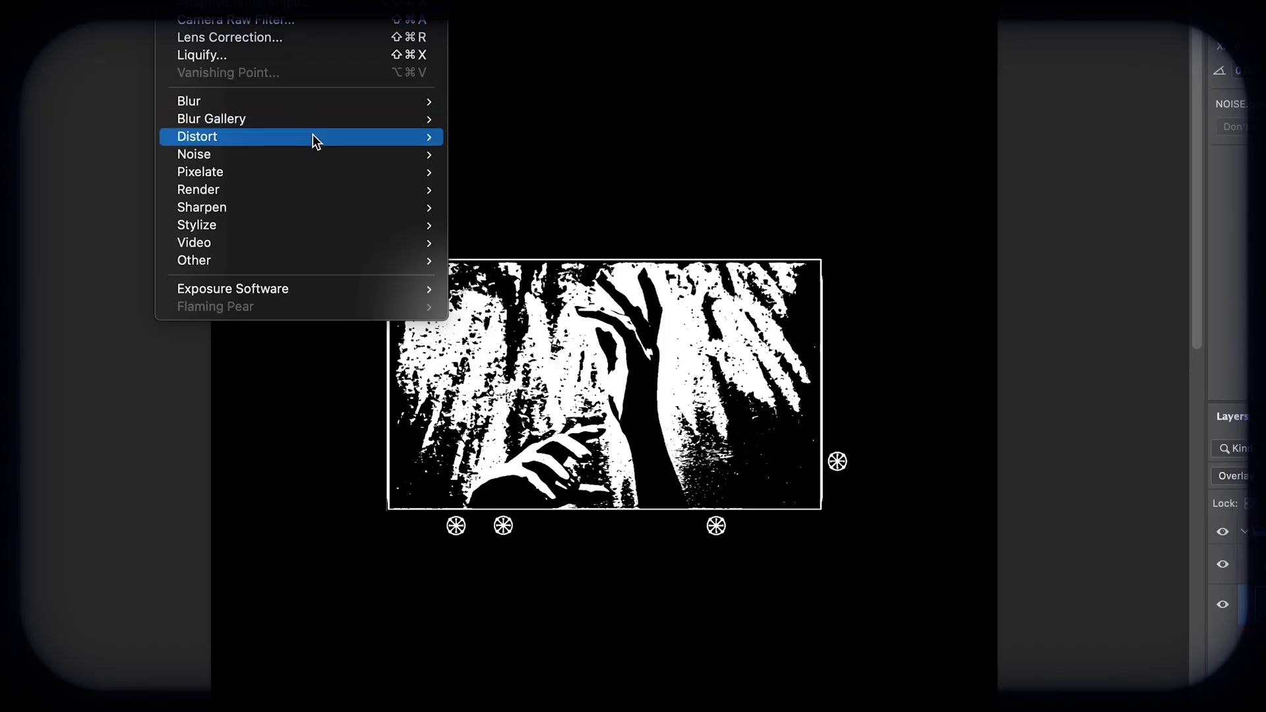
Step: Reopen Add Noise and lower the Gaussian monochromatic noise amount to 18.92%
mouse_move(340, 156)
left_click(452, 156)
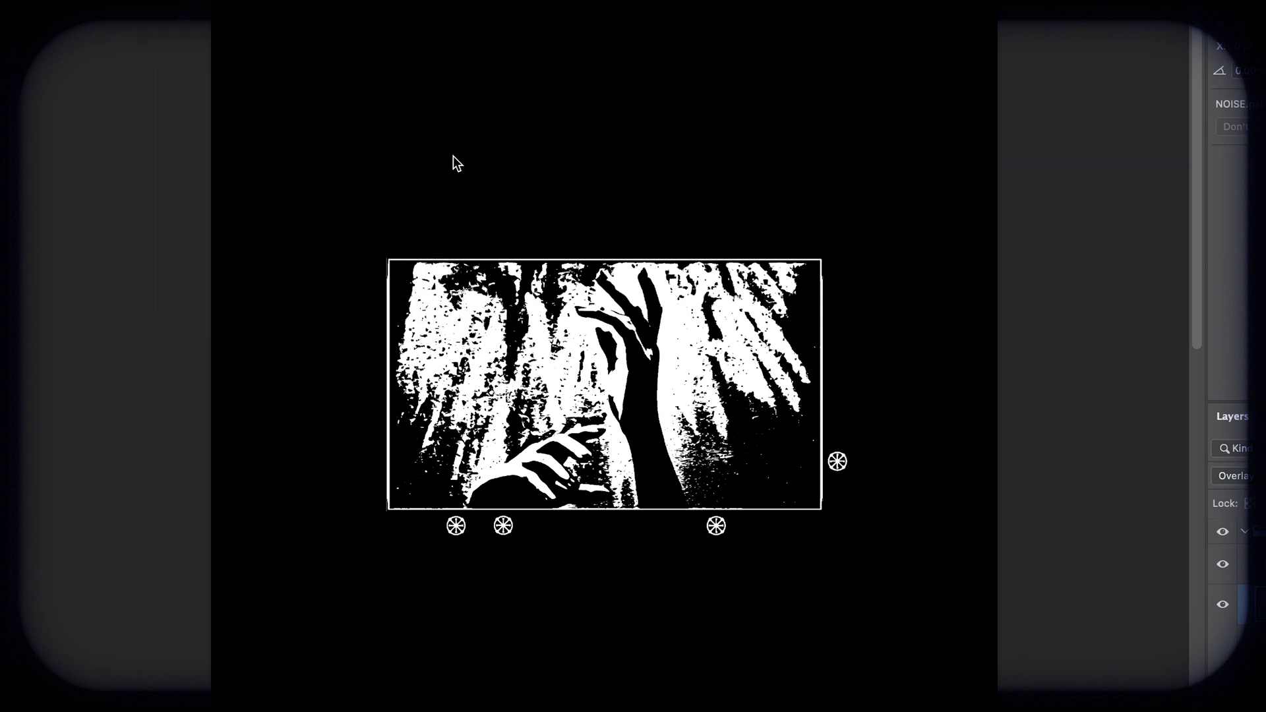
left_click_drag(848, 50, 865, 0)
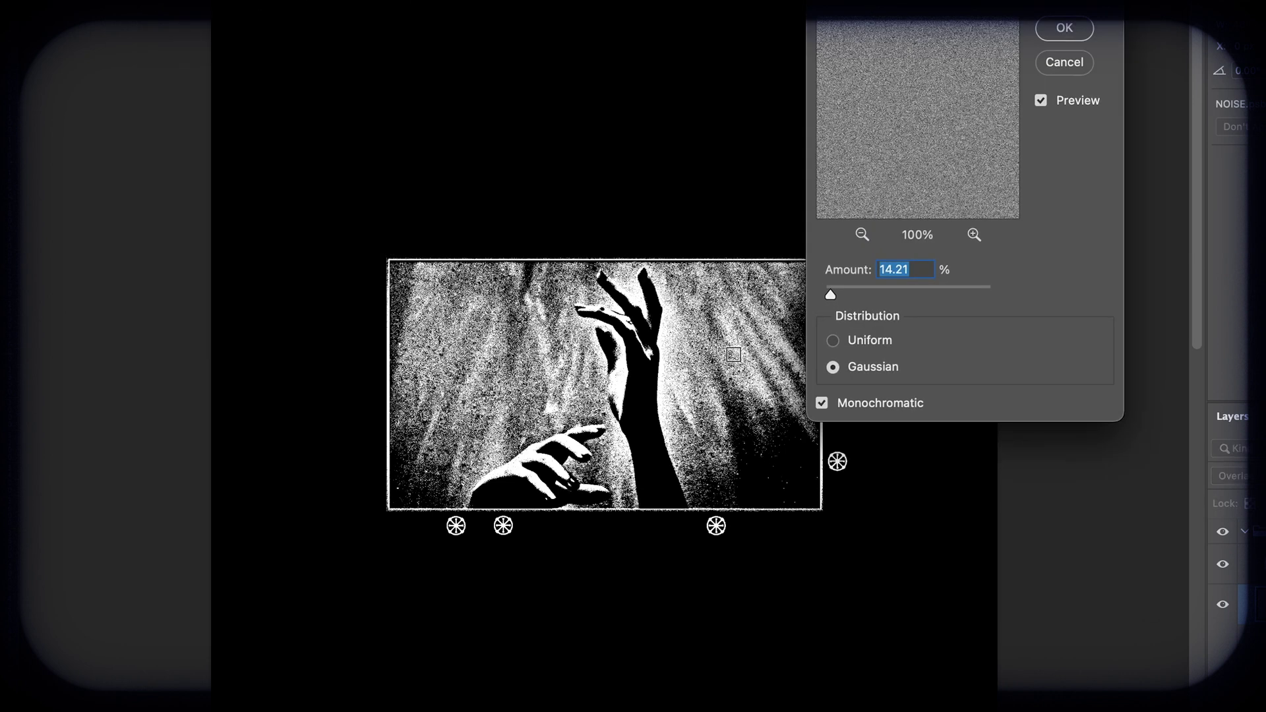
key("super+plus")
left_click_drag(830, 294, 832, 294)
key("super+minus")
key("super+minus")
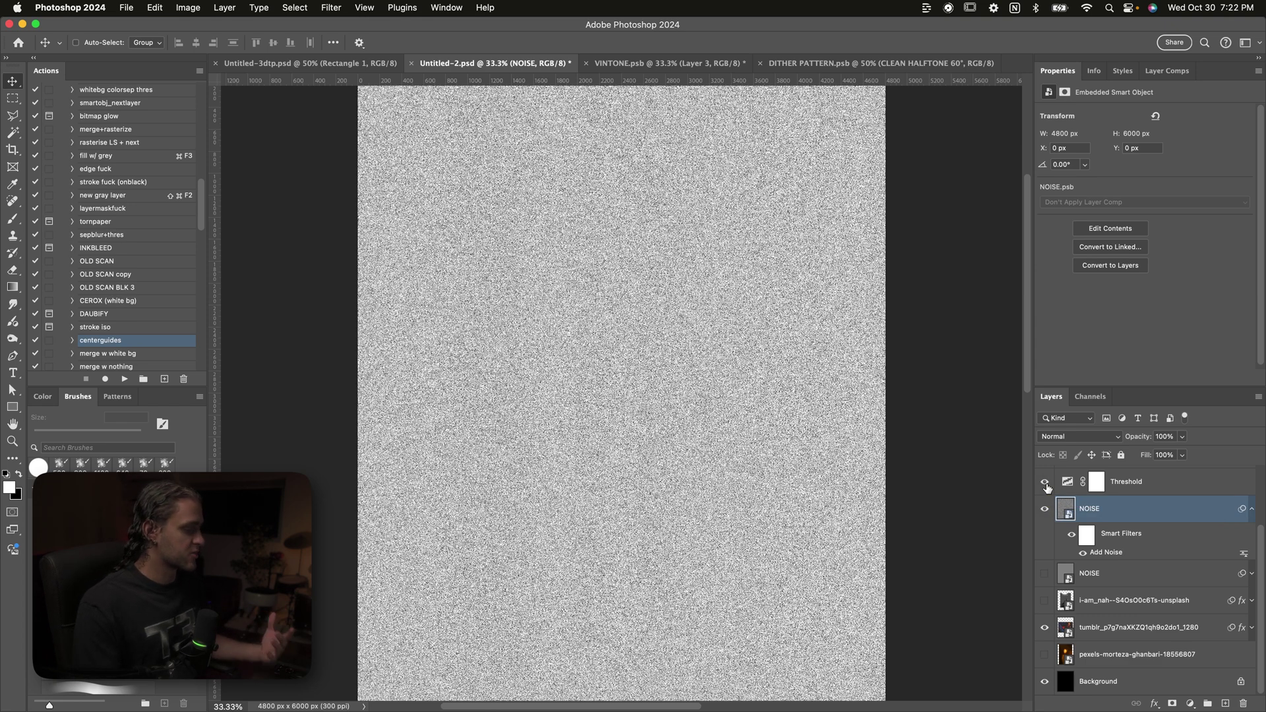
key("super+minus")
key("super+minus")
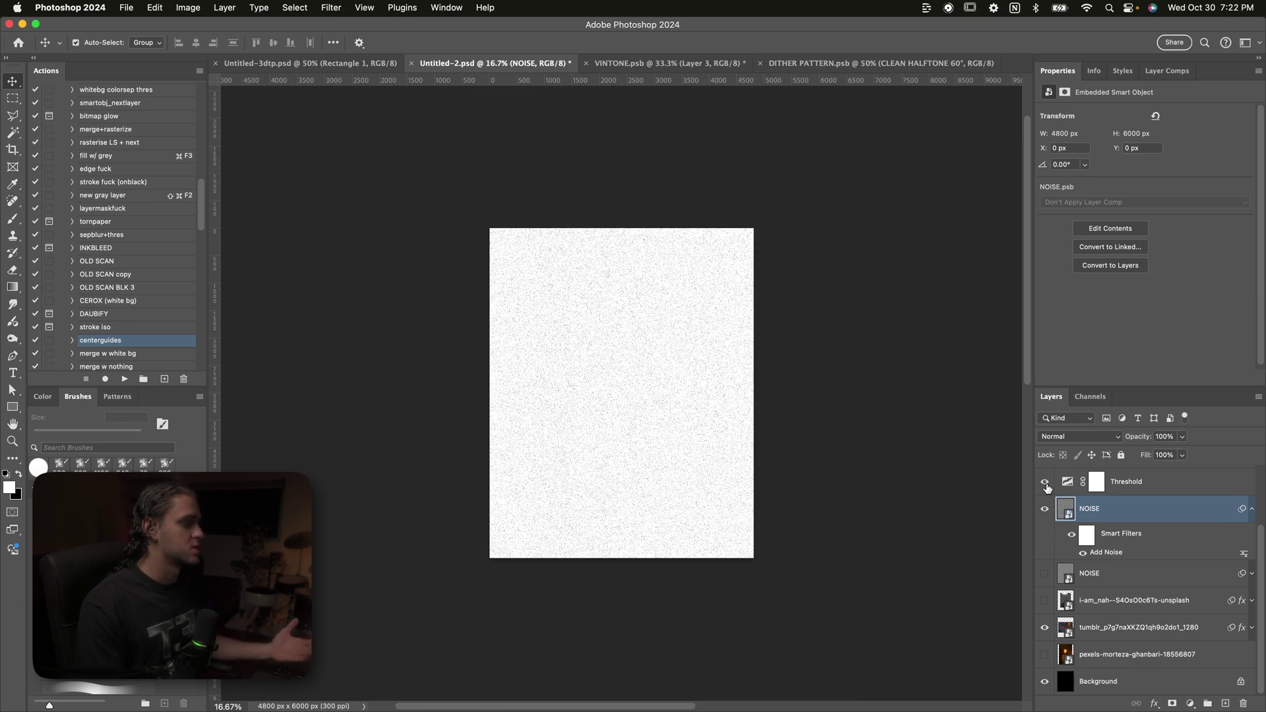
key("super+equal")
key("super+equal")
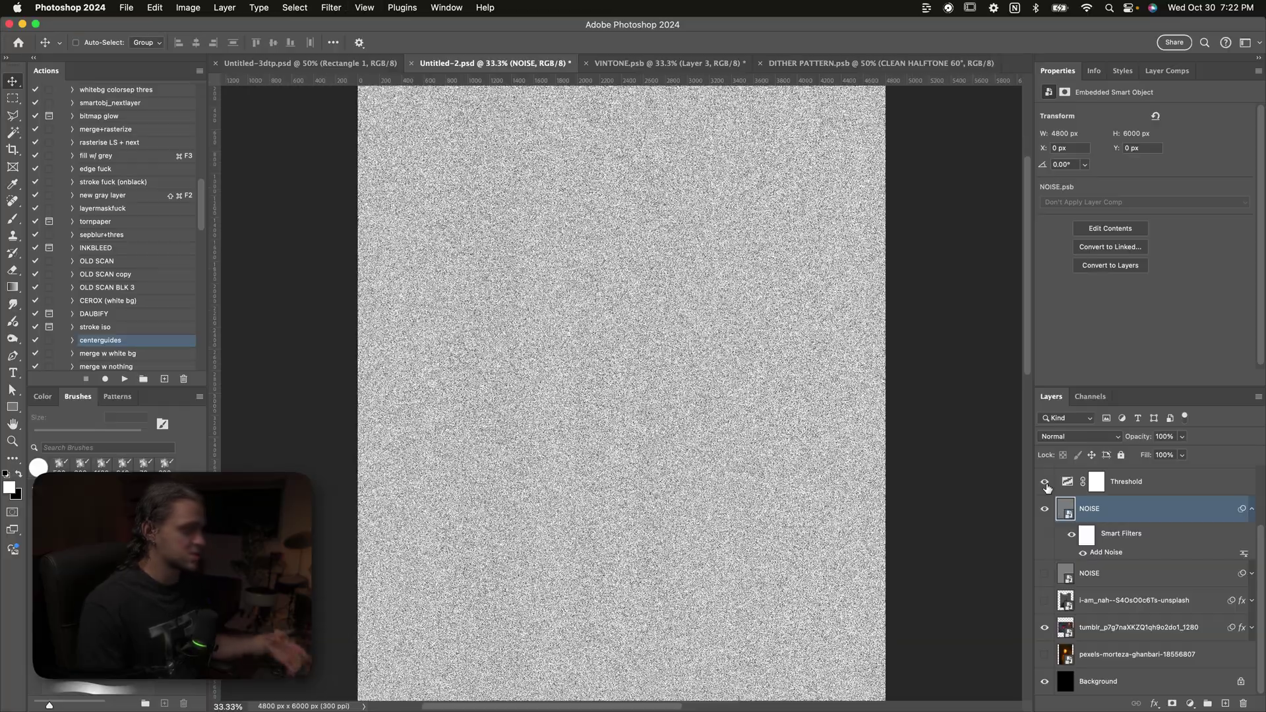
key("super+equal")
key("super+equal")
key("super+equal")
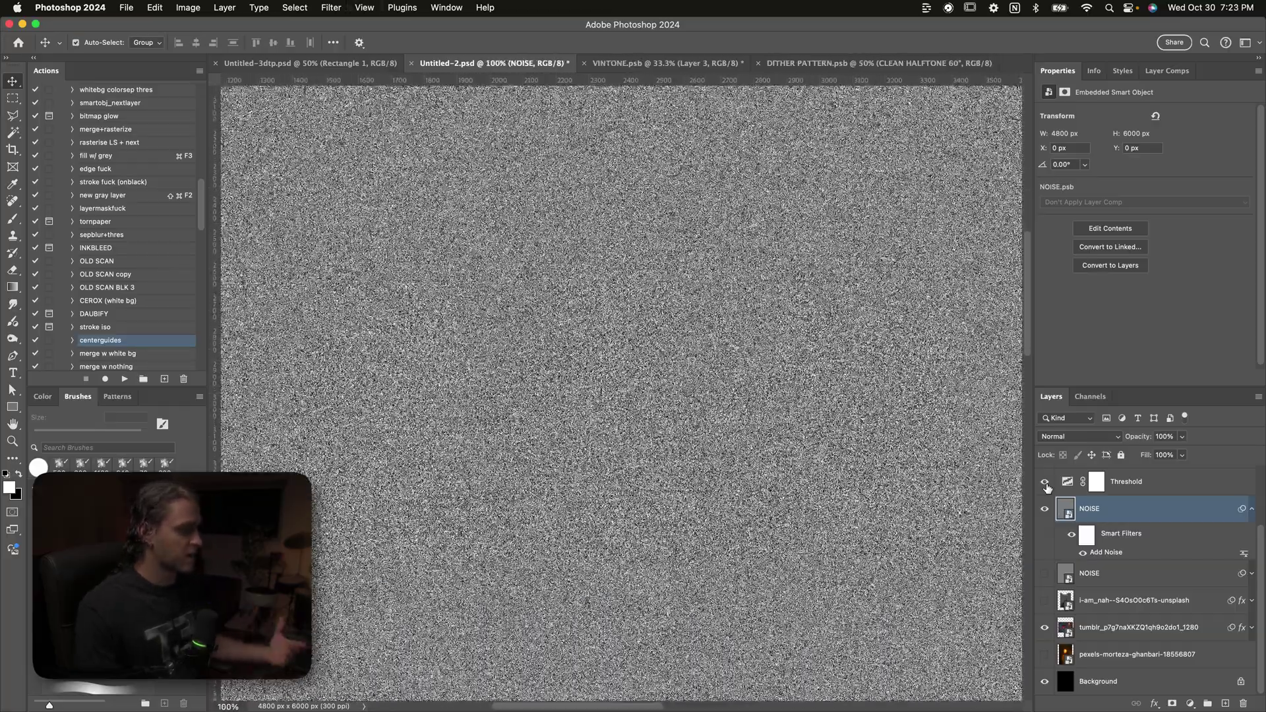
key("super+equal")
key("super+equal")
key("super+equal")
key("super+equal")
key("super+equal")
key("super+equal")
key("super+equal")
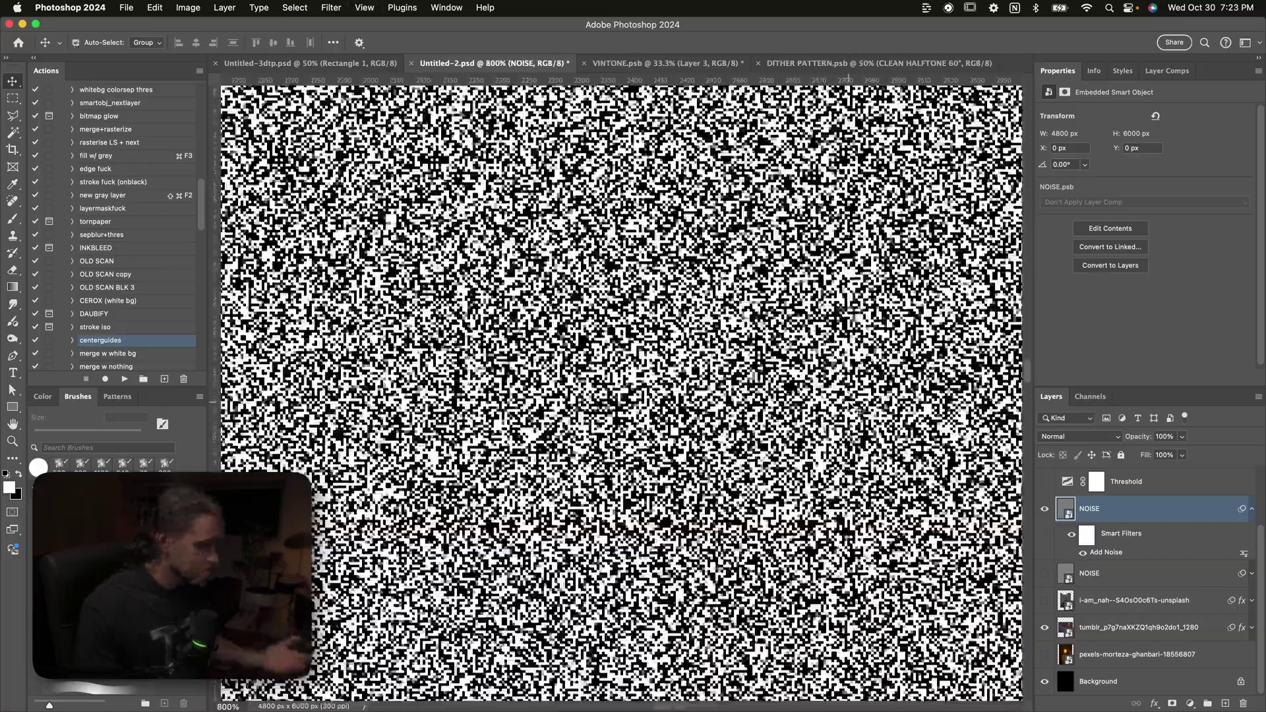
key("super+minus")
key("super+minus")
key("super+minus")
key("super+minus")
key("super+minus")
key("super+minus")
key("super+minus")
key("super+minus")
key("super+minus")
key("super+minus")
key("super+minus")
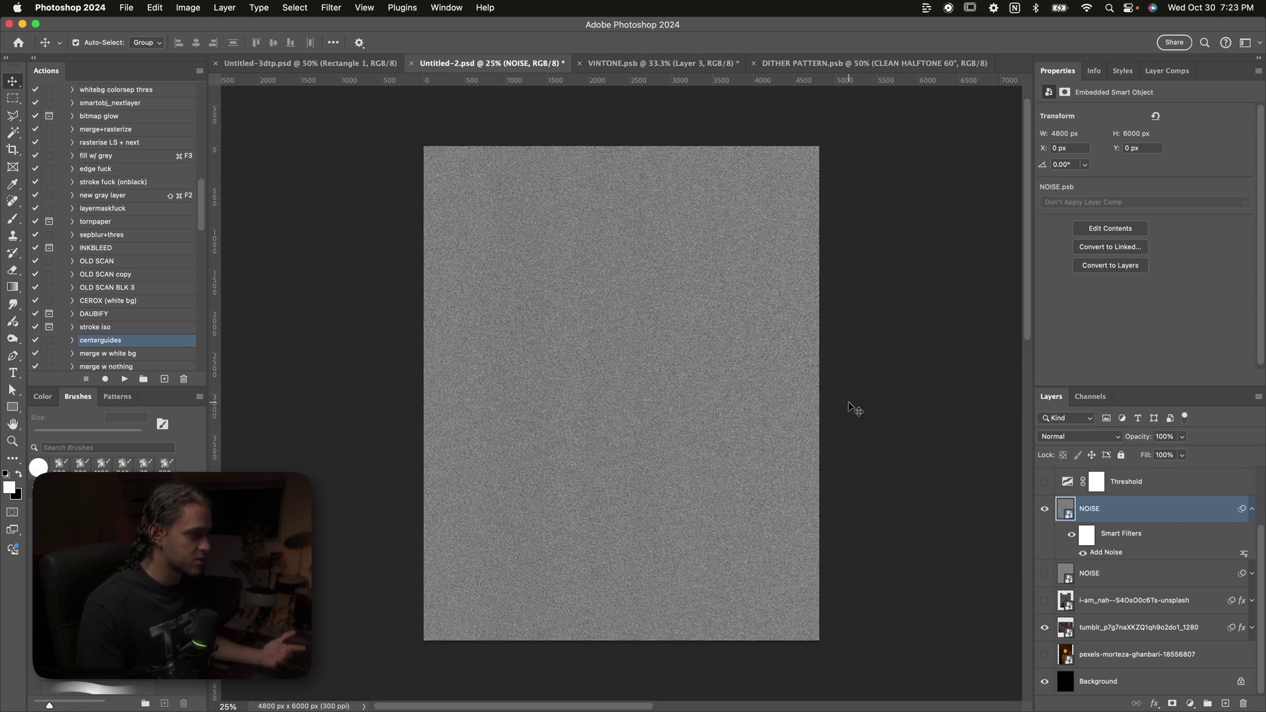
key("super+minus")
key("super+equal")
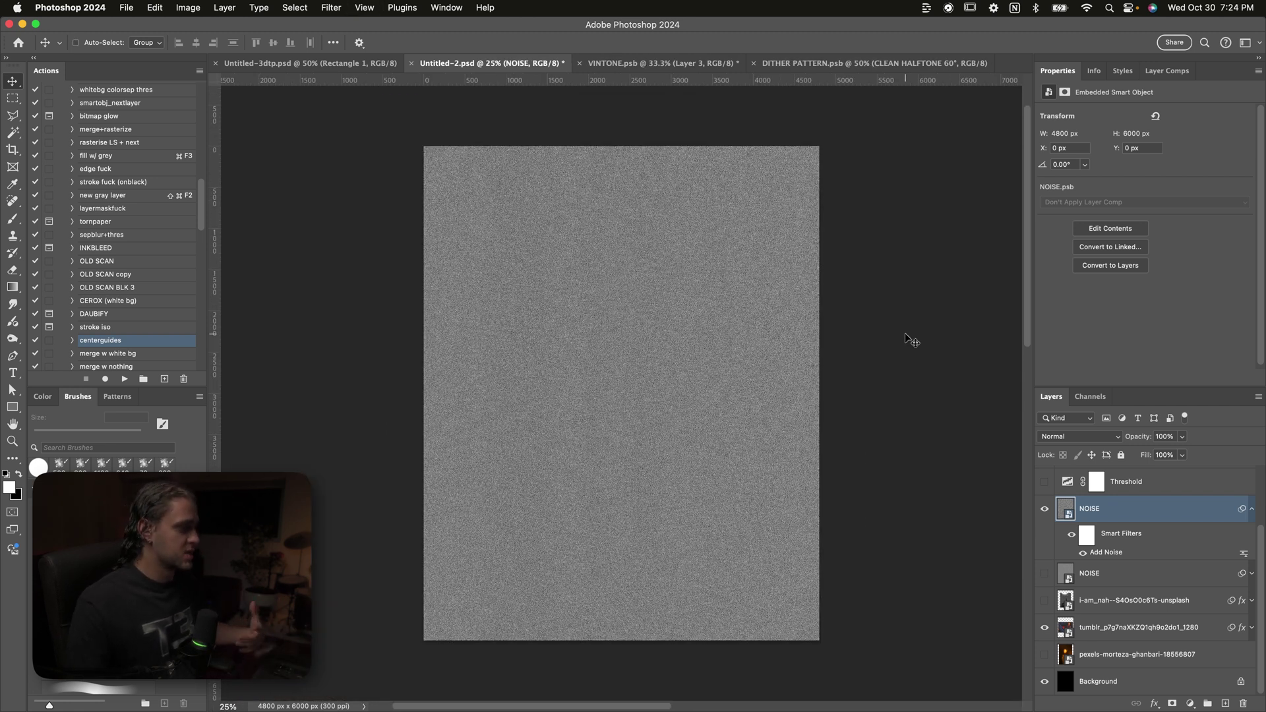
key("super+equal")
key("super+equal")
key("super+equal")
key("super+equal")
key("super+equal")
key("super+equal")
key("super+equal")
key("super+equal")
key("super+equal")
key("super+equal")
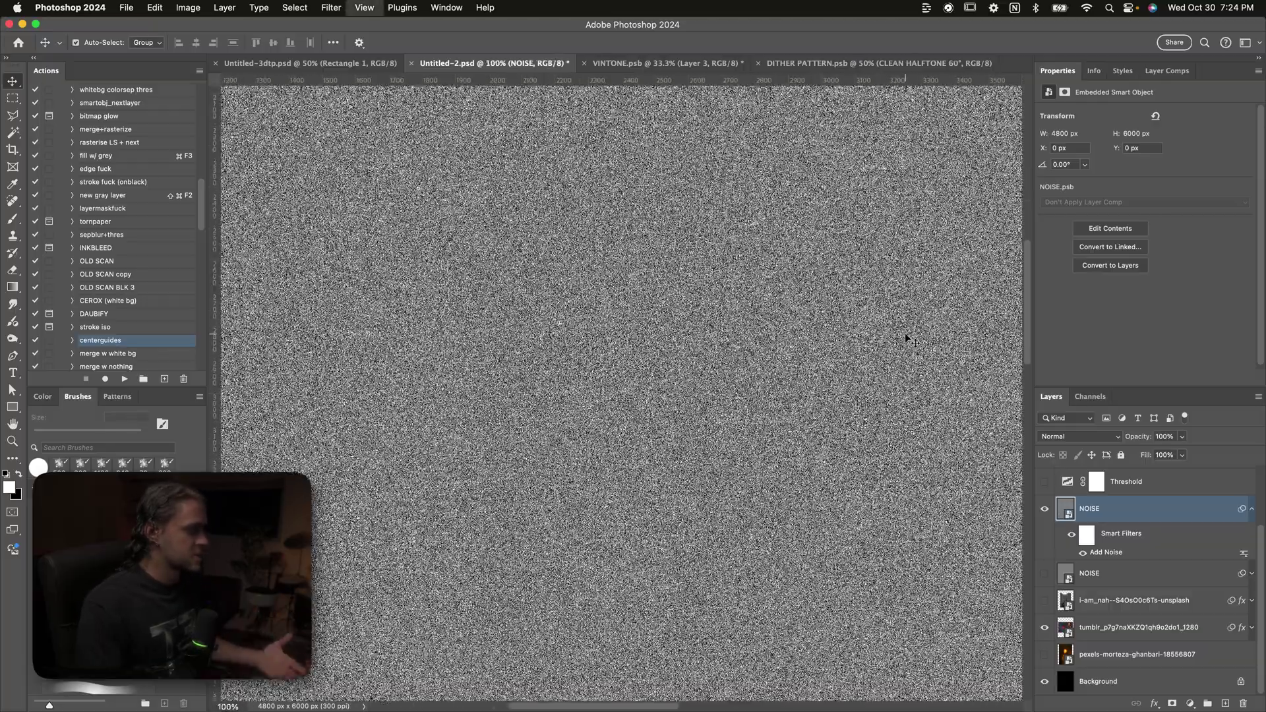
key("super+equal")
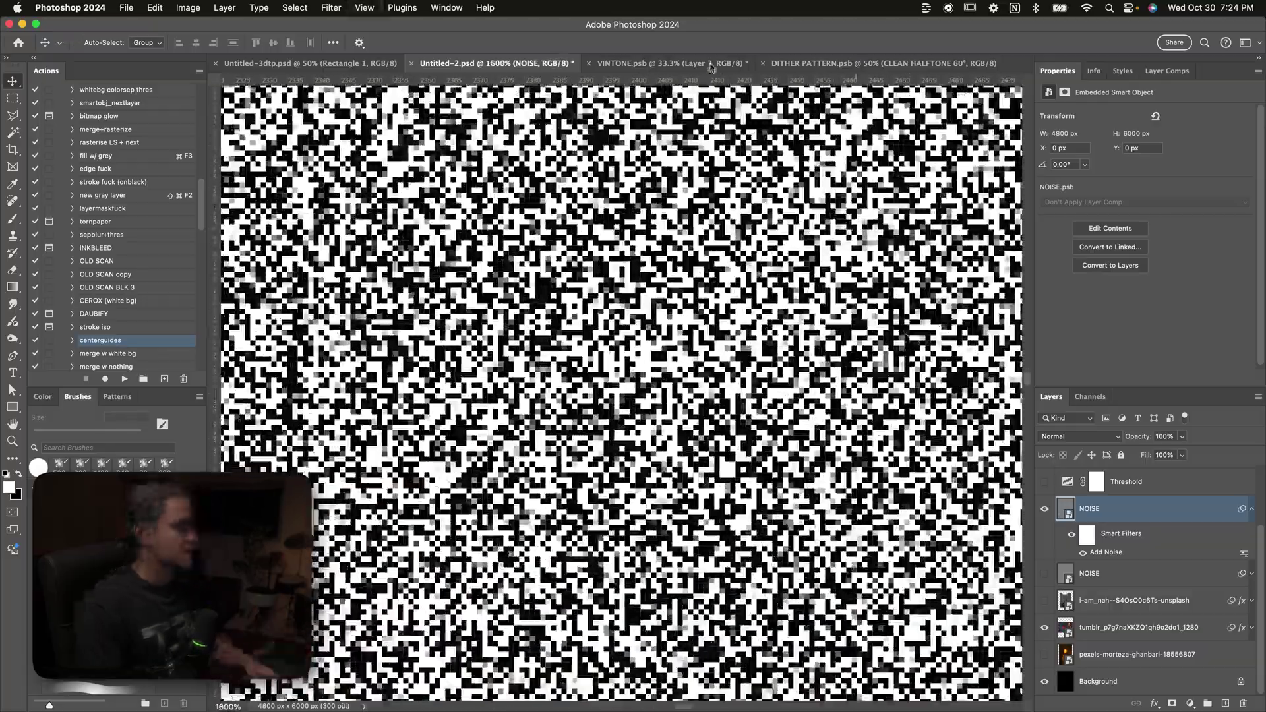
left_click(670, 63)
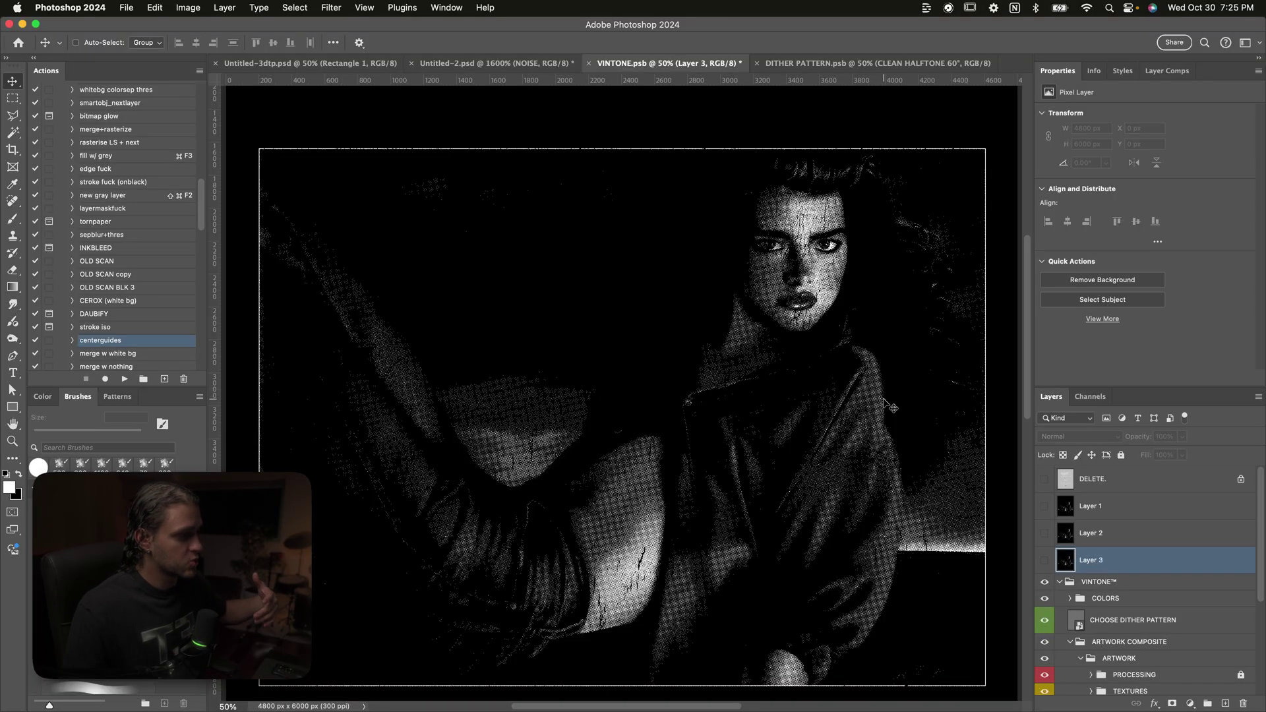
Step: Turn on Layer 2's finer halftone version for comparison
left_click(1045, 532)
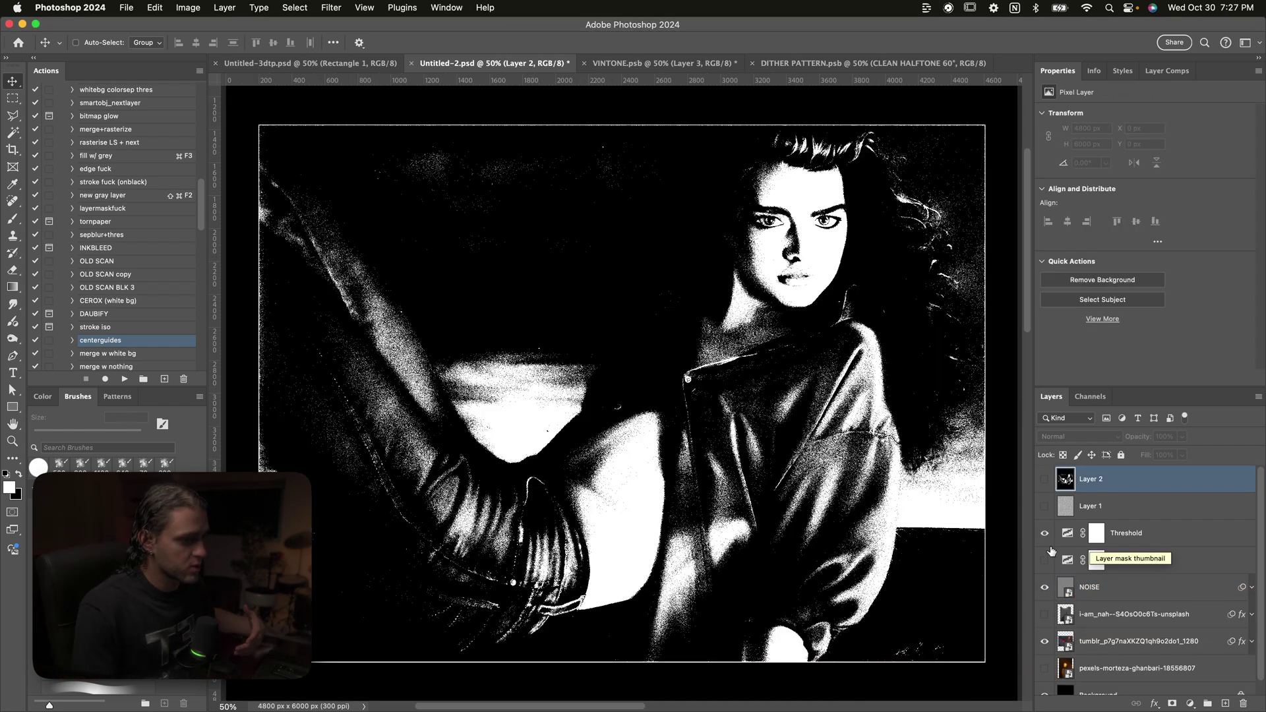
Step: Toggle the NOISE layer and Layer 2 to compare them, leaving Layer 2 selected but hidden
left_click(1044, 586)
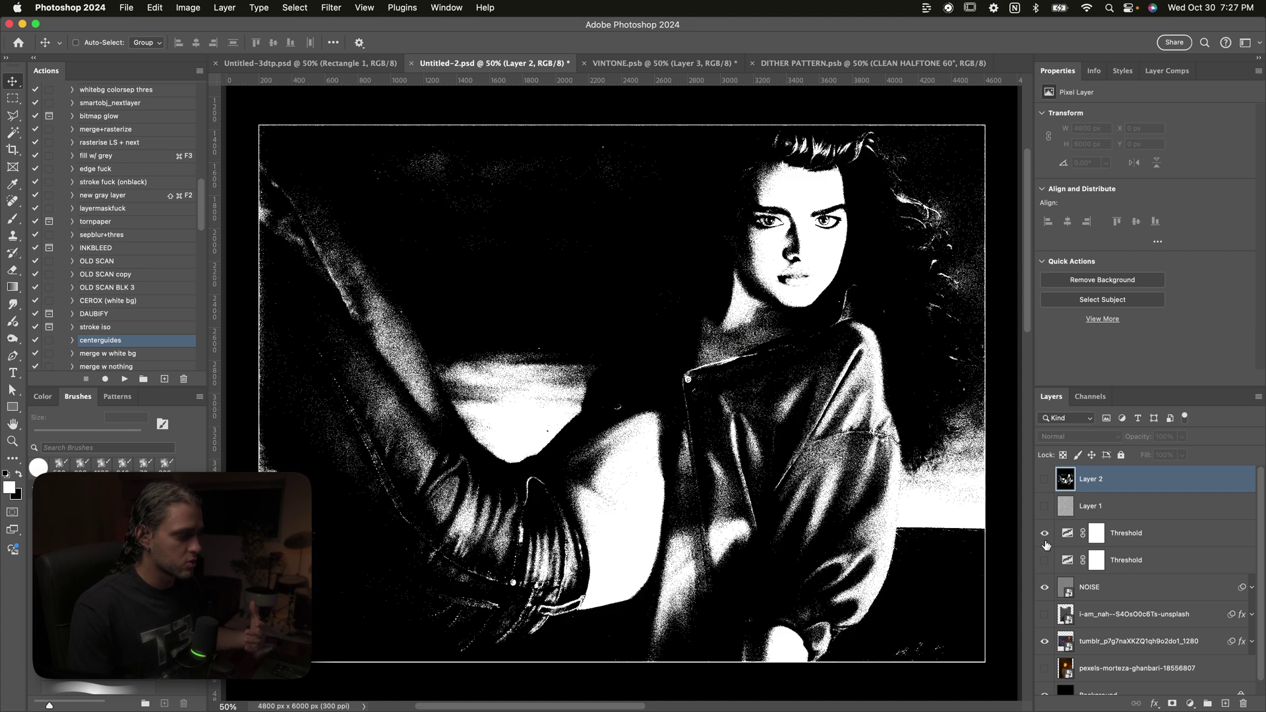
left_click(1044, 479)
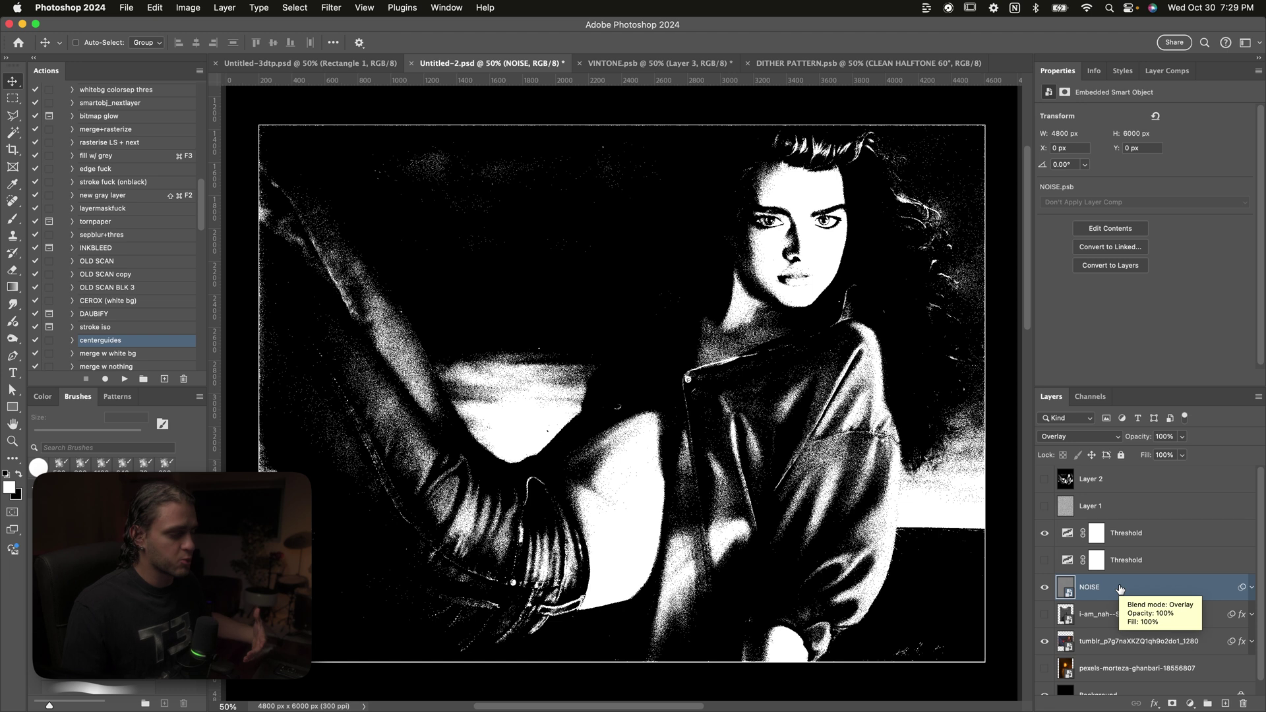
left_click(1086, 487)
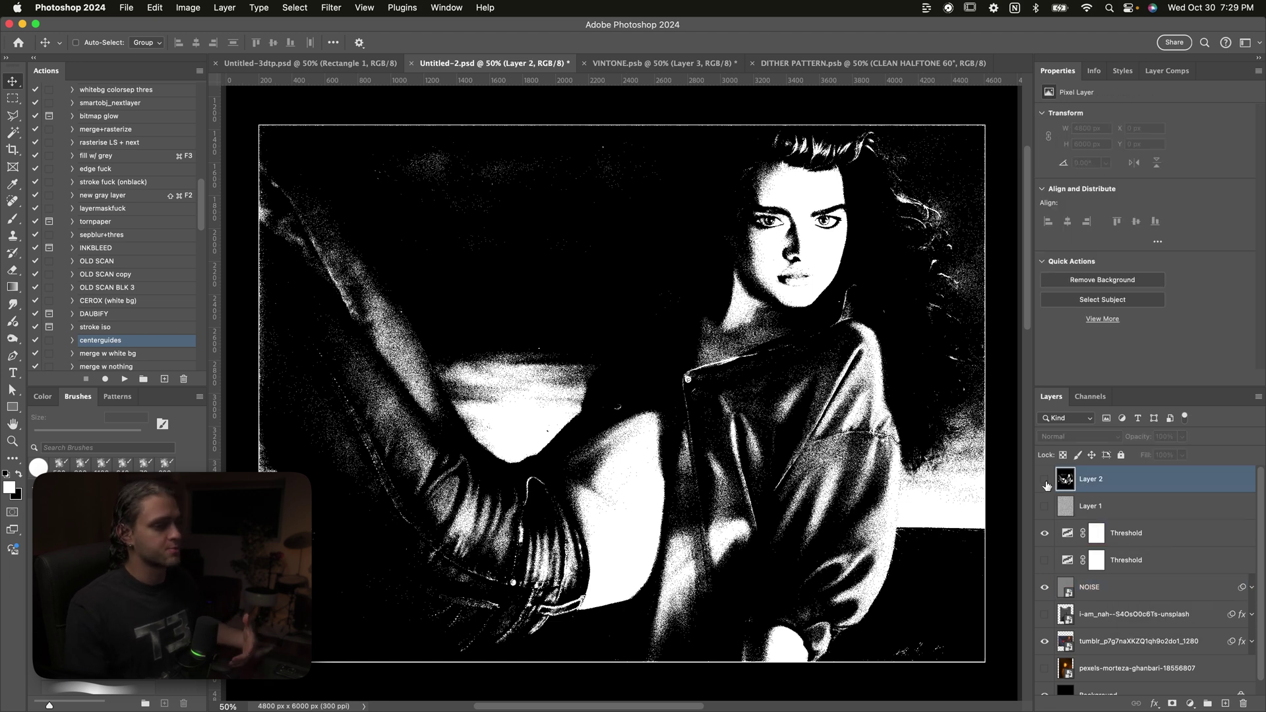
left_click(1044, 481)
left_click(1045, 480)
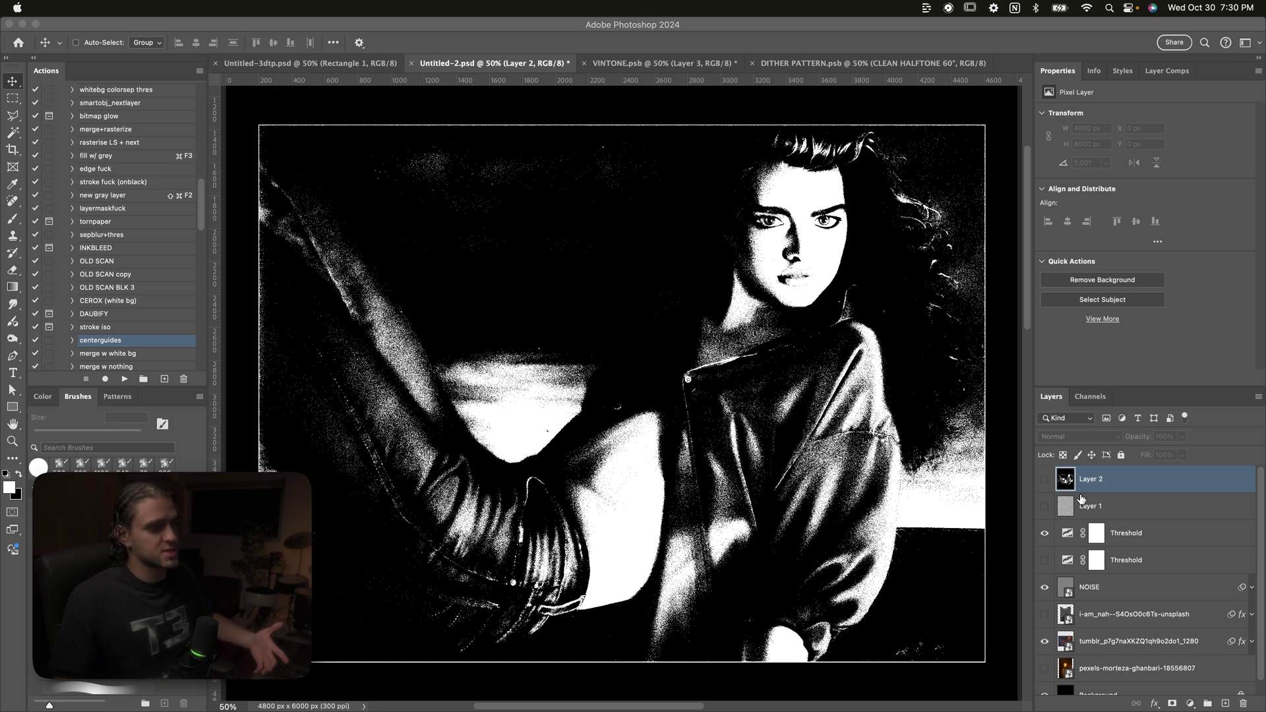
Step: Select the NOISE layer, expand its Add Noise smart filter, and zoom to inspect the grain
scroll(1081, 501, "down", 1)
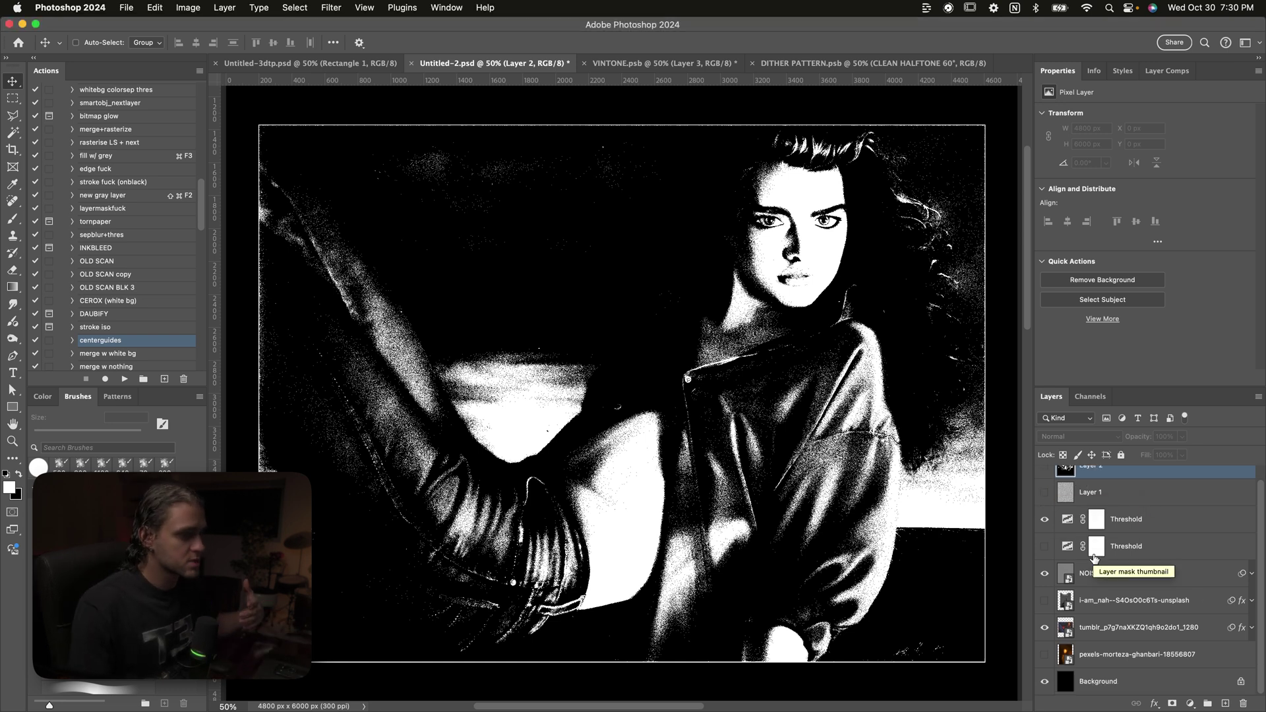
left_click(1120, 573)
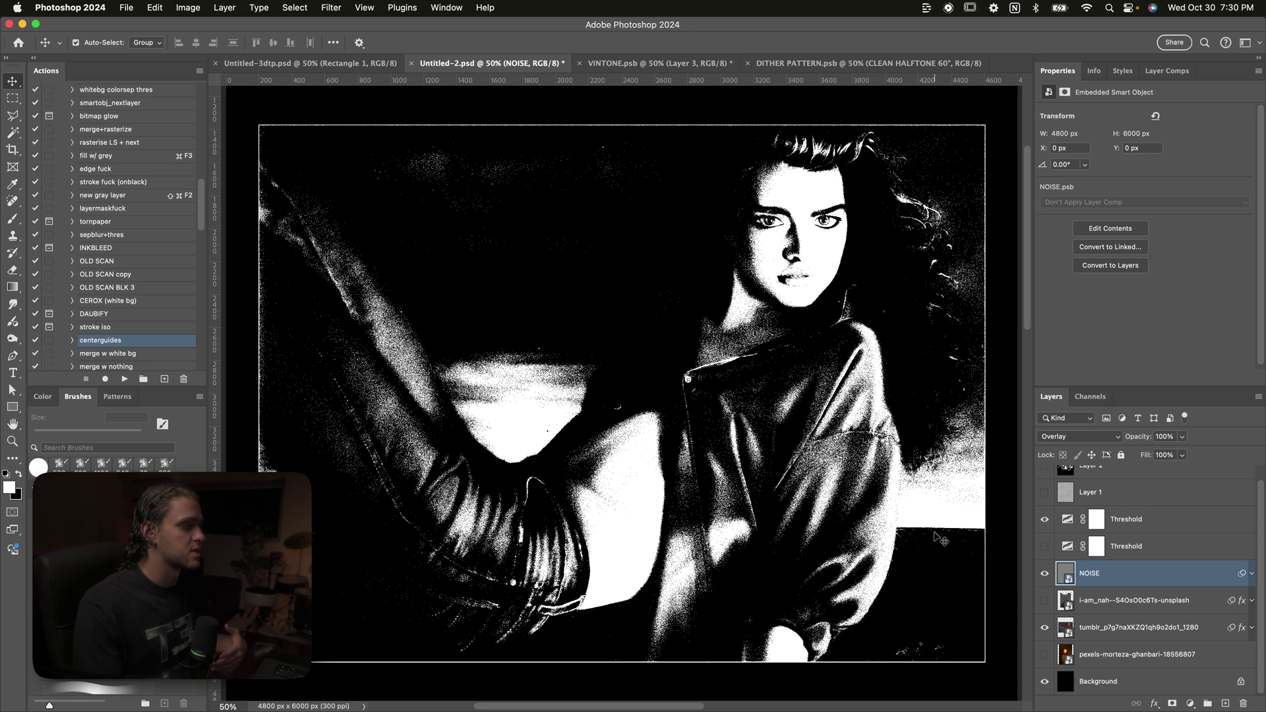
key("super+equal")
left_click(1251, 573)
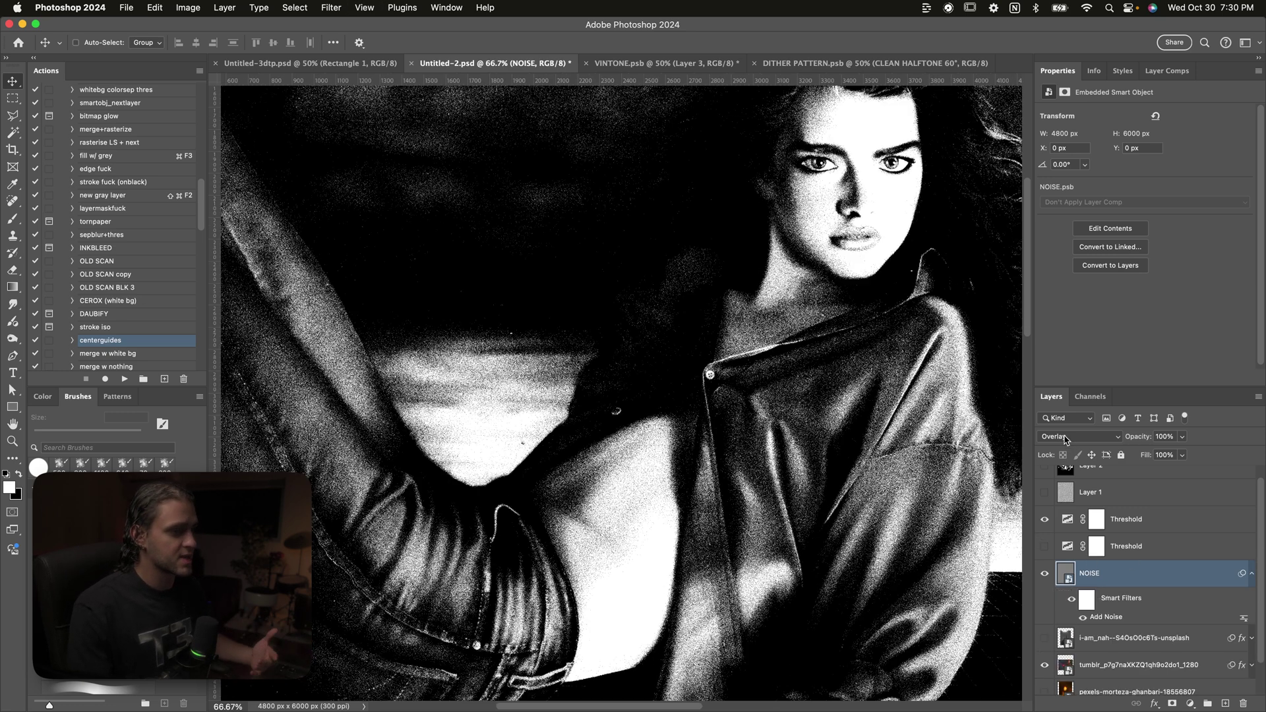
key("super+equal")
key("super+equal")
key("super+equal")
key("super+equal")
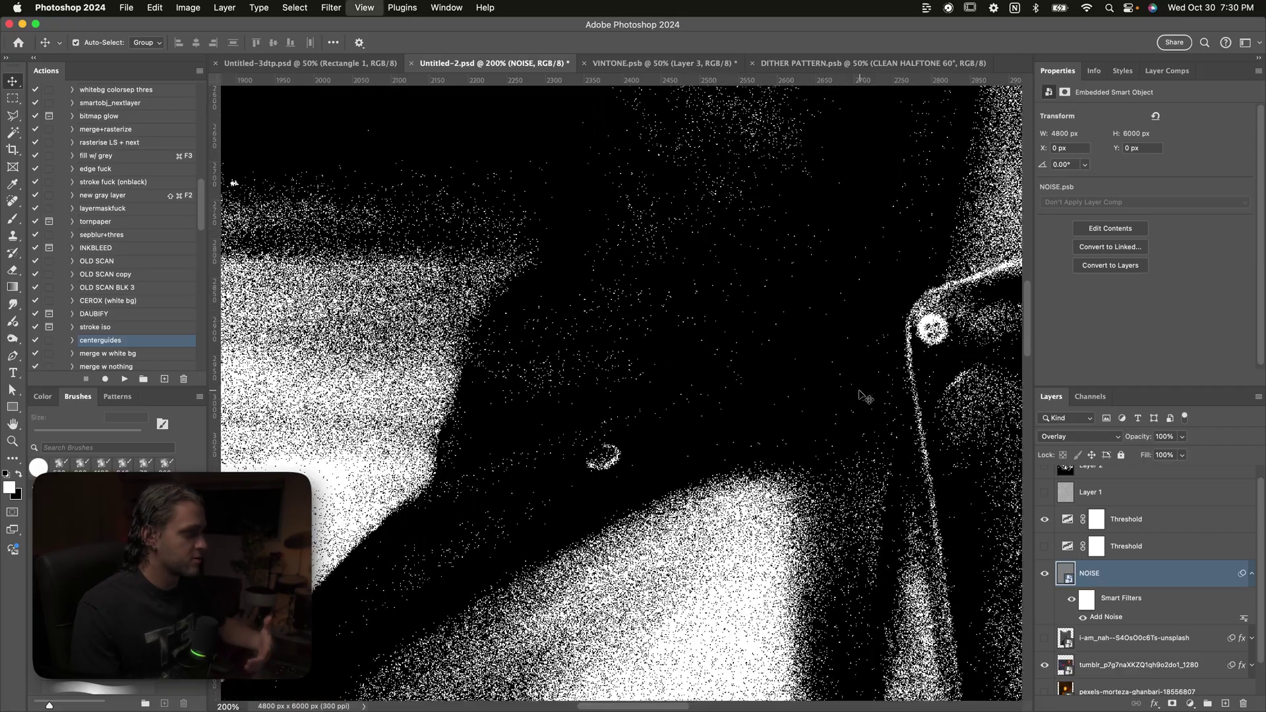
key("super+minus")
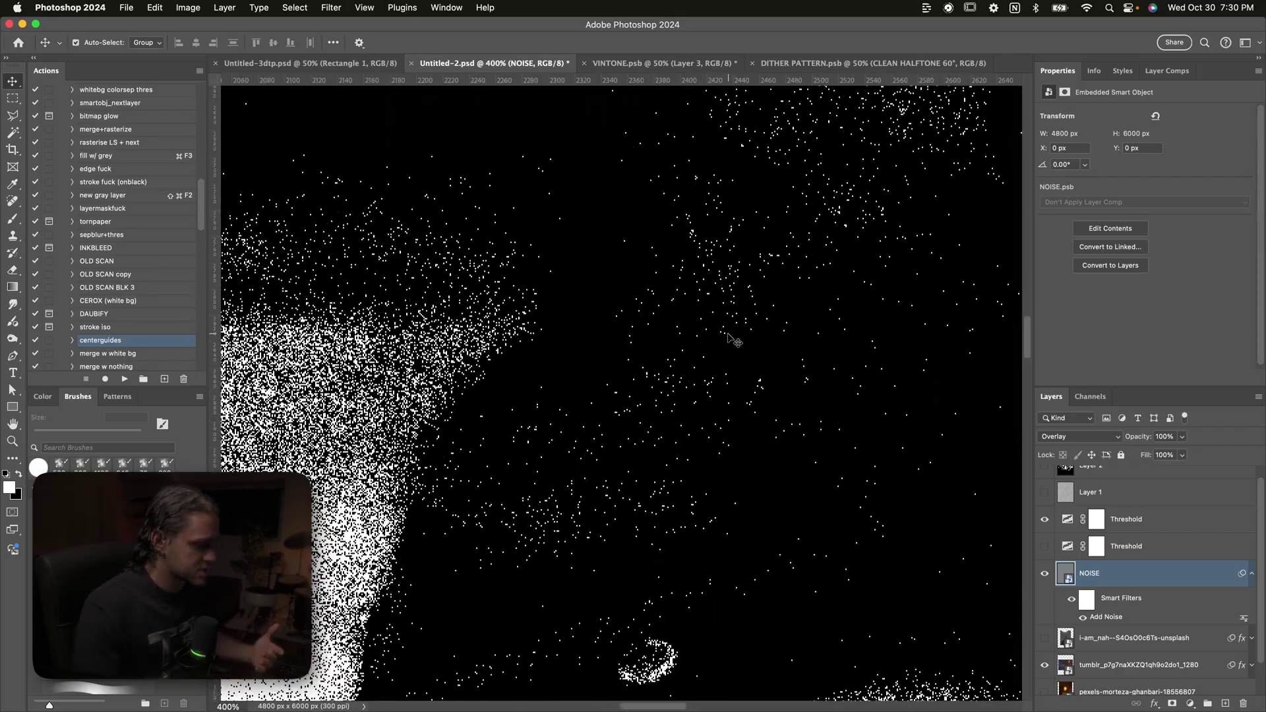
key("super+minus")
key("super+minus")
key("super+minus")
key("super+minus")
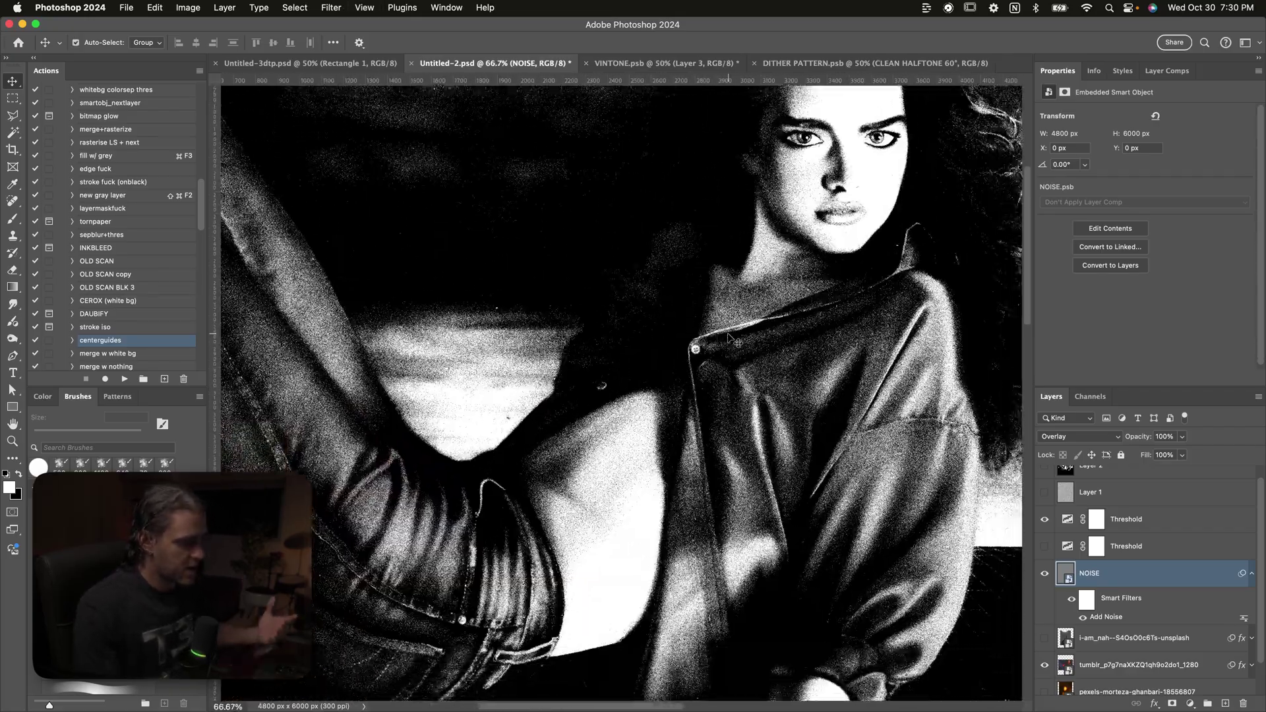
key("super+minus")
scroll(732, 340, "up", 3)
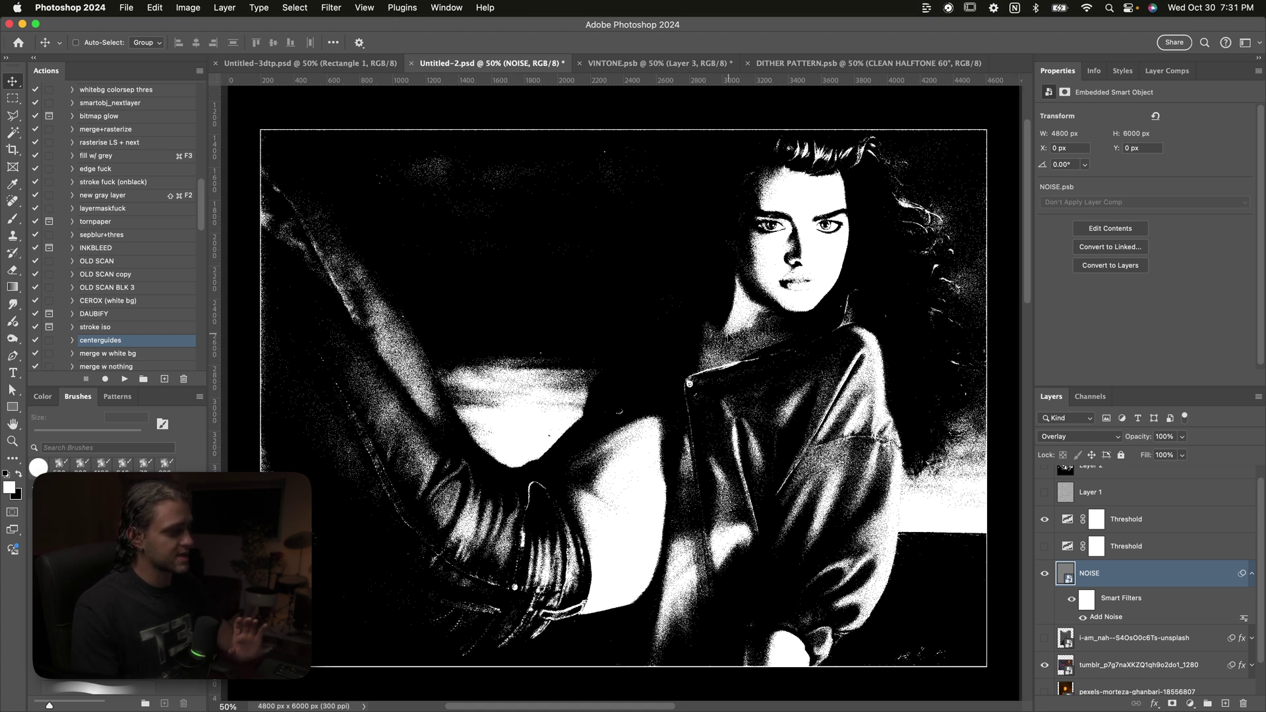
scroll(736, 341, "down", 3)
key("super+equal")
key("super+equal")
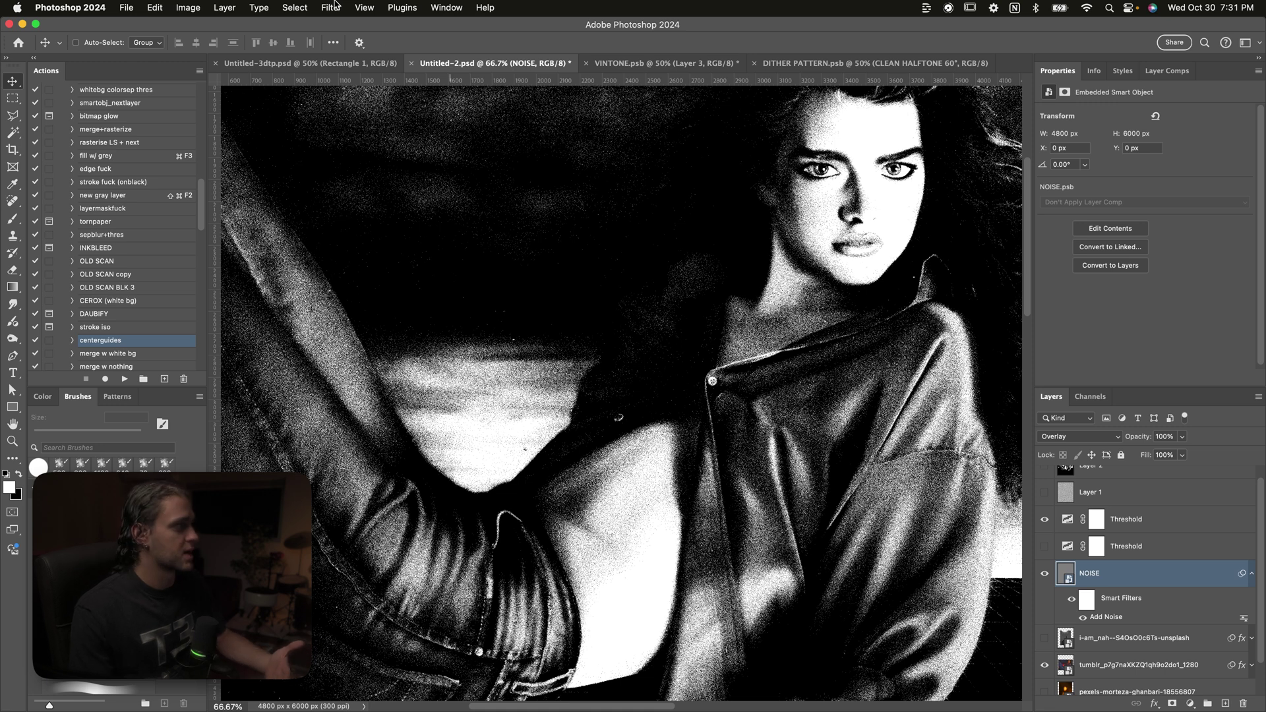
Step: Set up a Gaussian Blur on the NOISE layer with a 0.4-pixel radius
left_click(331, 7)
mouse_move(409, 208)
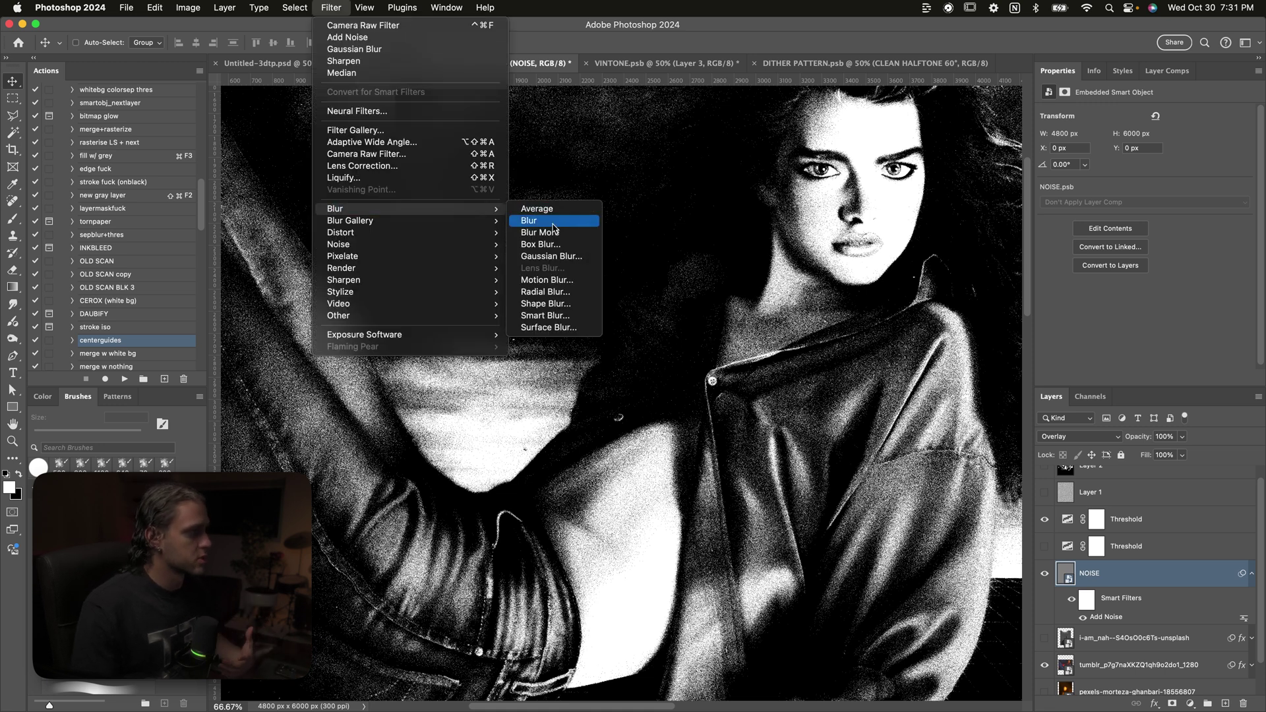
left_click(553, 256)
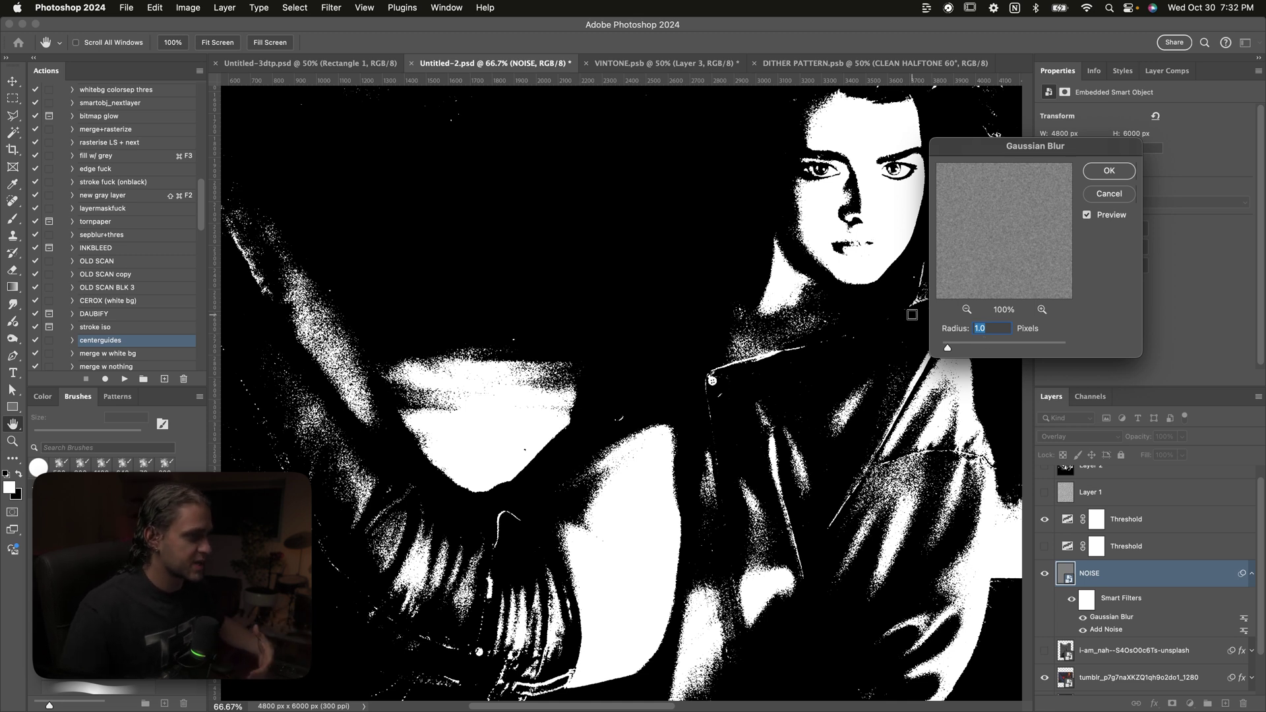
type("1")
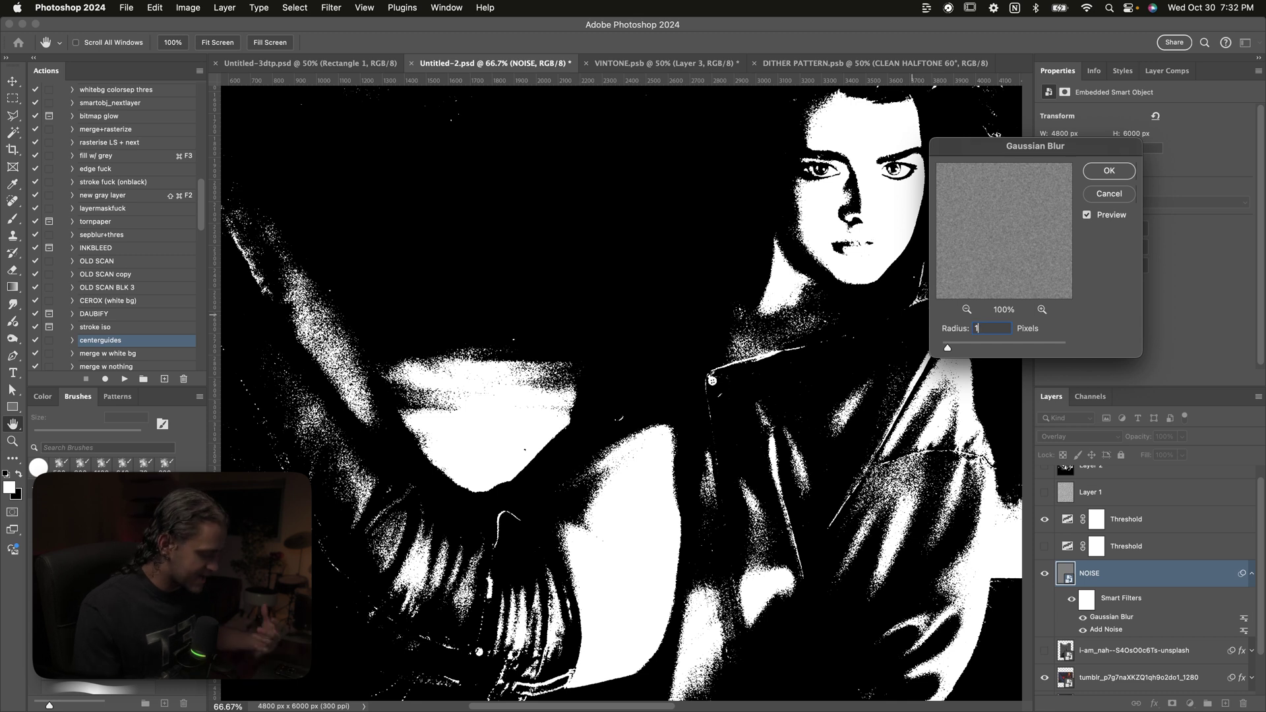
key("BackSpace")
type(".4")
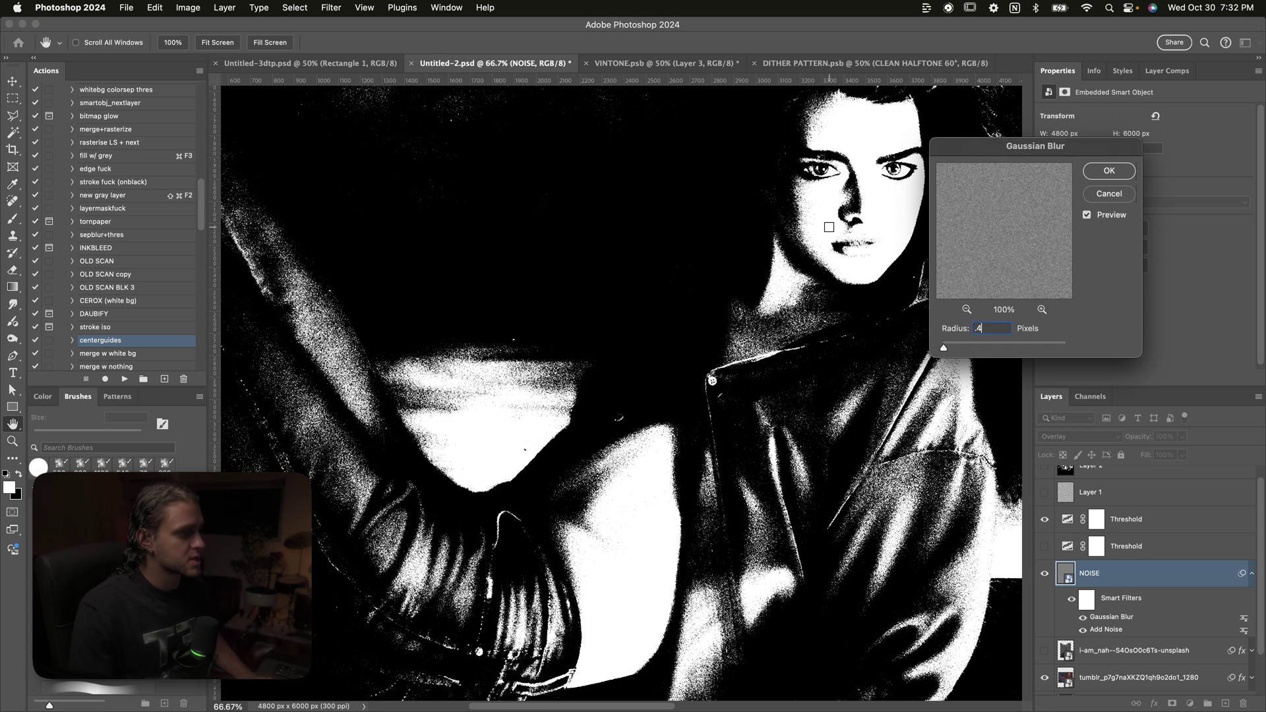
scroll(698, 267, "left", 3)
scroll(698, 267, "right", 4)
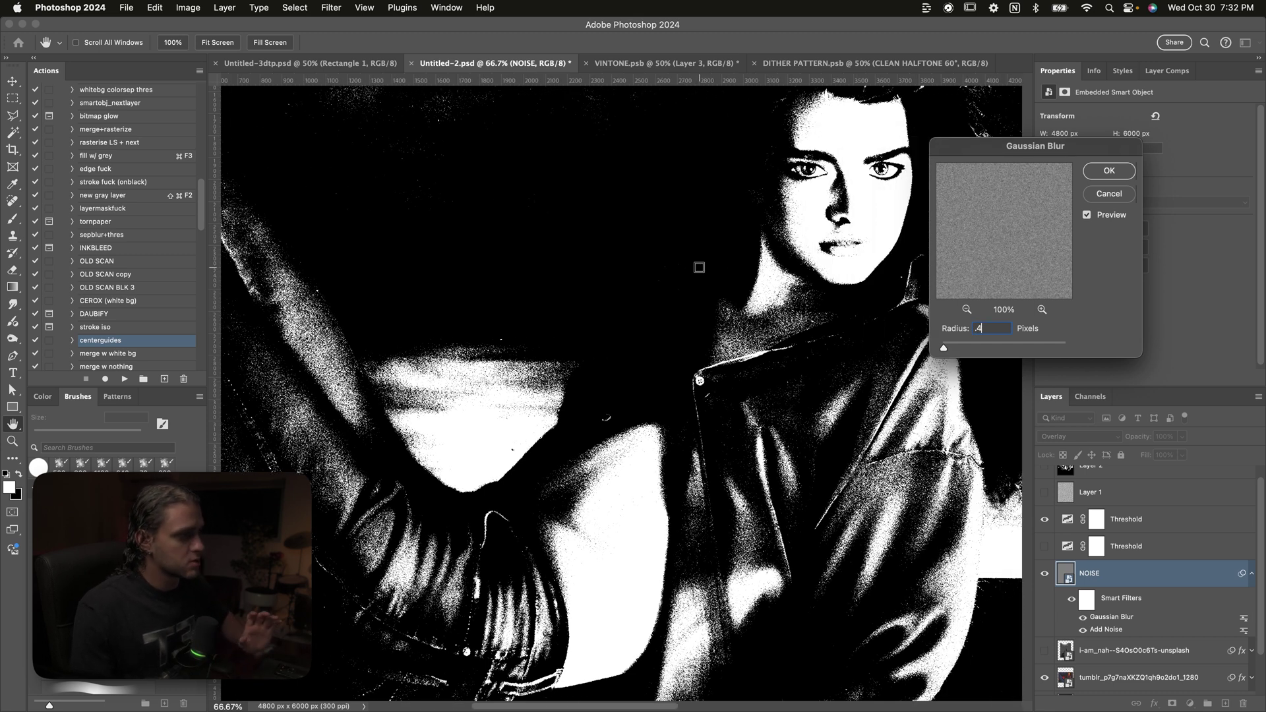
scroll(698, 267, "up", 2)
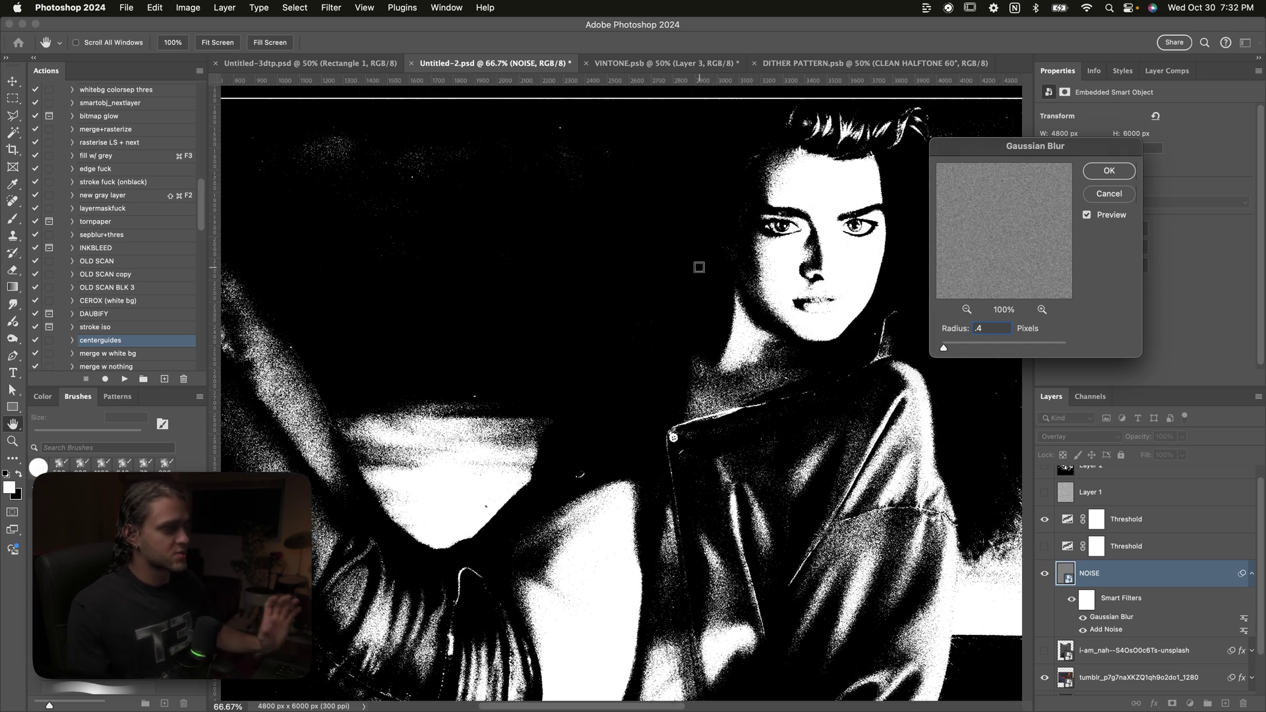
Step: Apply the 0.4-pixel Gaussian Blur and toggle it off and on to compare the grain
left_click(1107, 171)
key("super+equal")
key("super+equal")
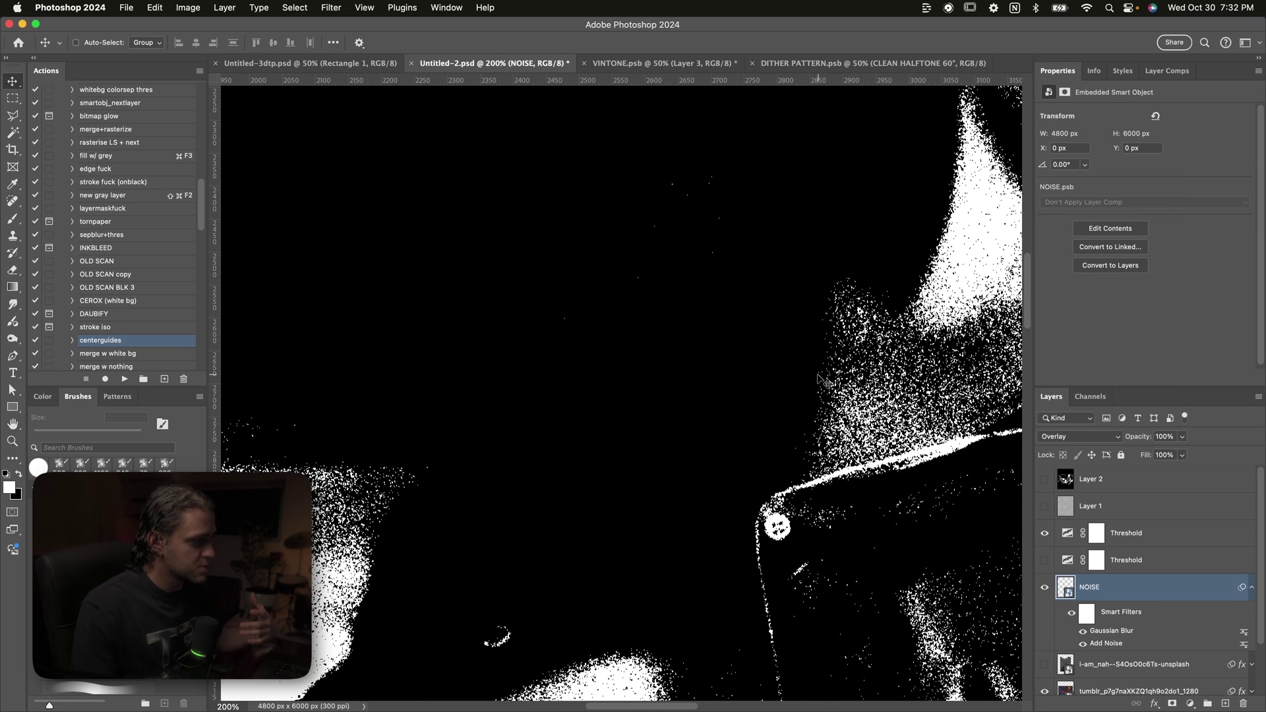
scroll(820, 381, "down", 3)
key("super+minus")
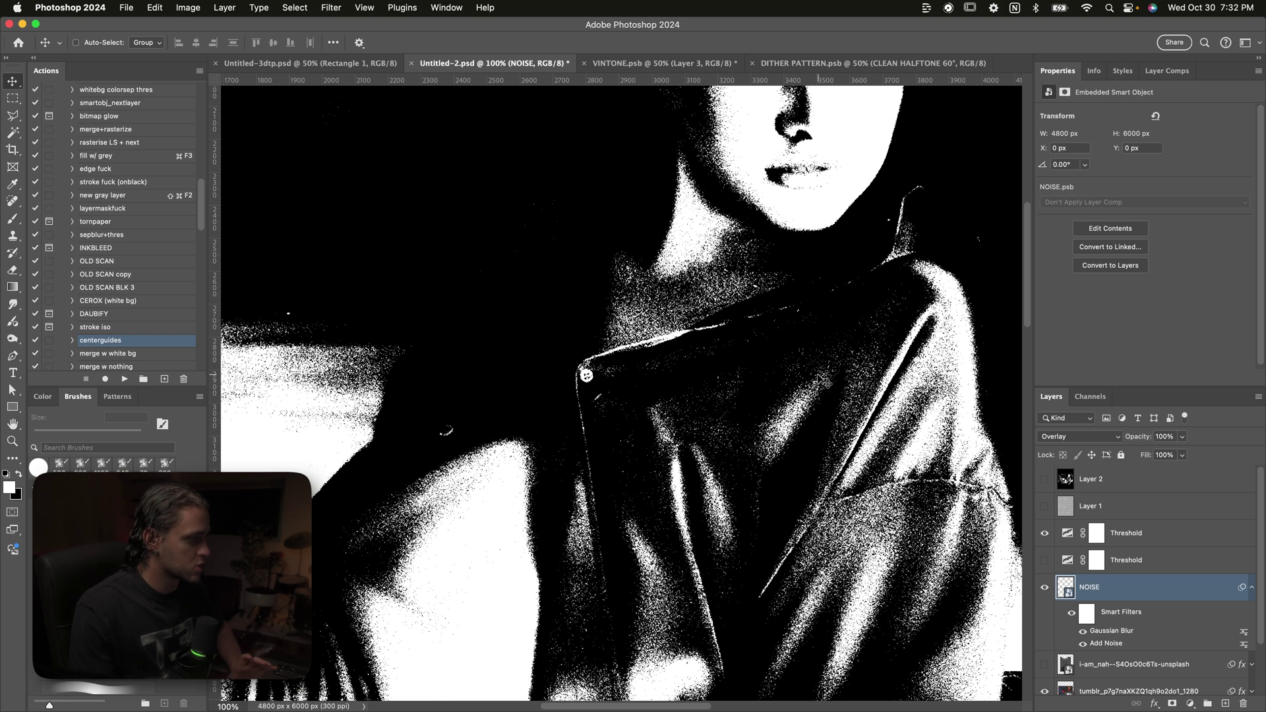
scroll(820, 381, "up", 4)
scroll(821, 381, "right", 3)
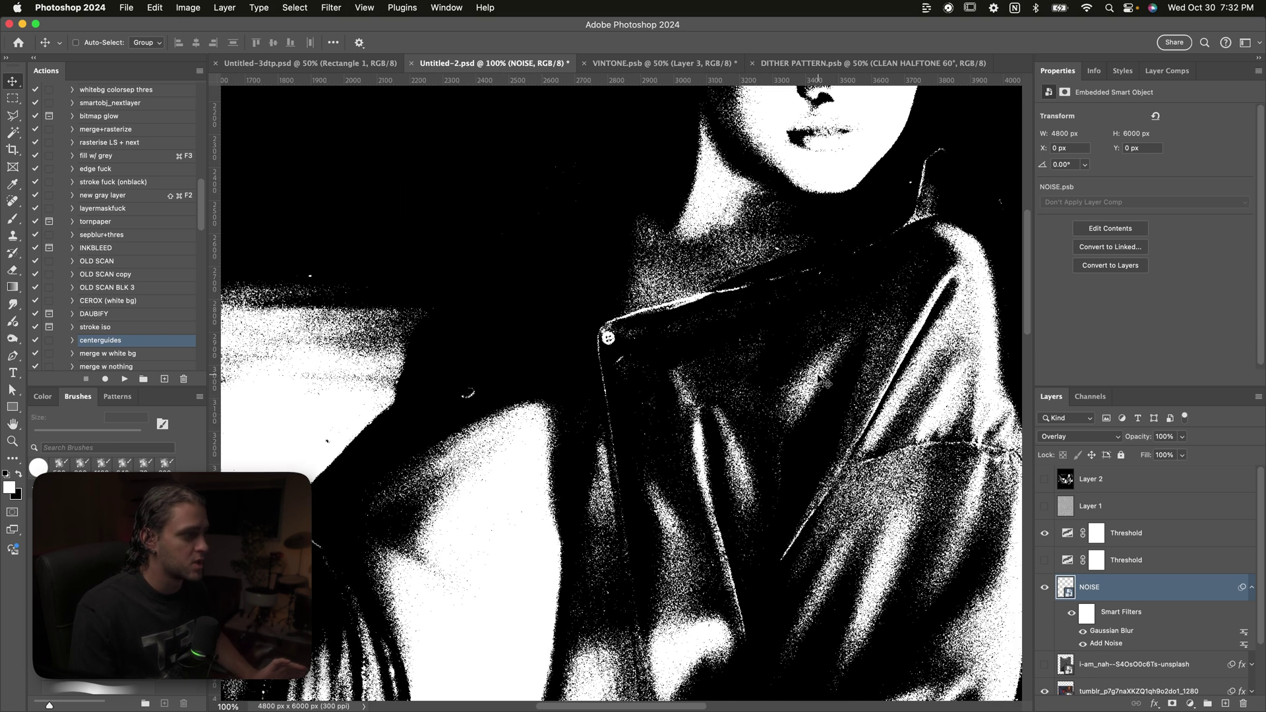
left_click(1082, 631)
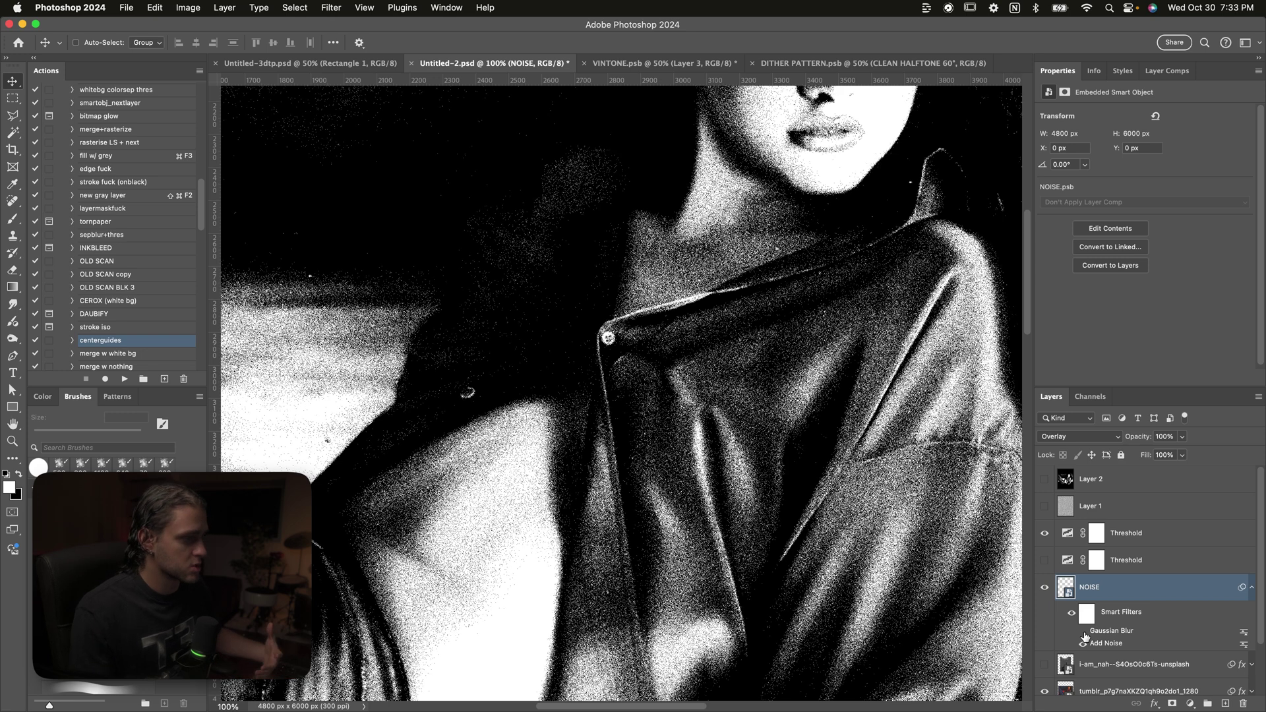
left_click(1082, 631)
Step: Select the upper Threshold layer and stamp all visible layers into a new Layer 3
left_click(1125, 538)
key("super+minus")
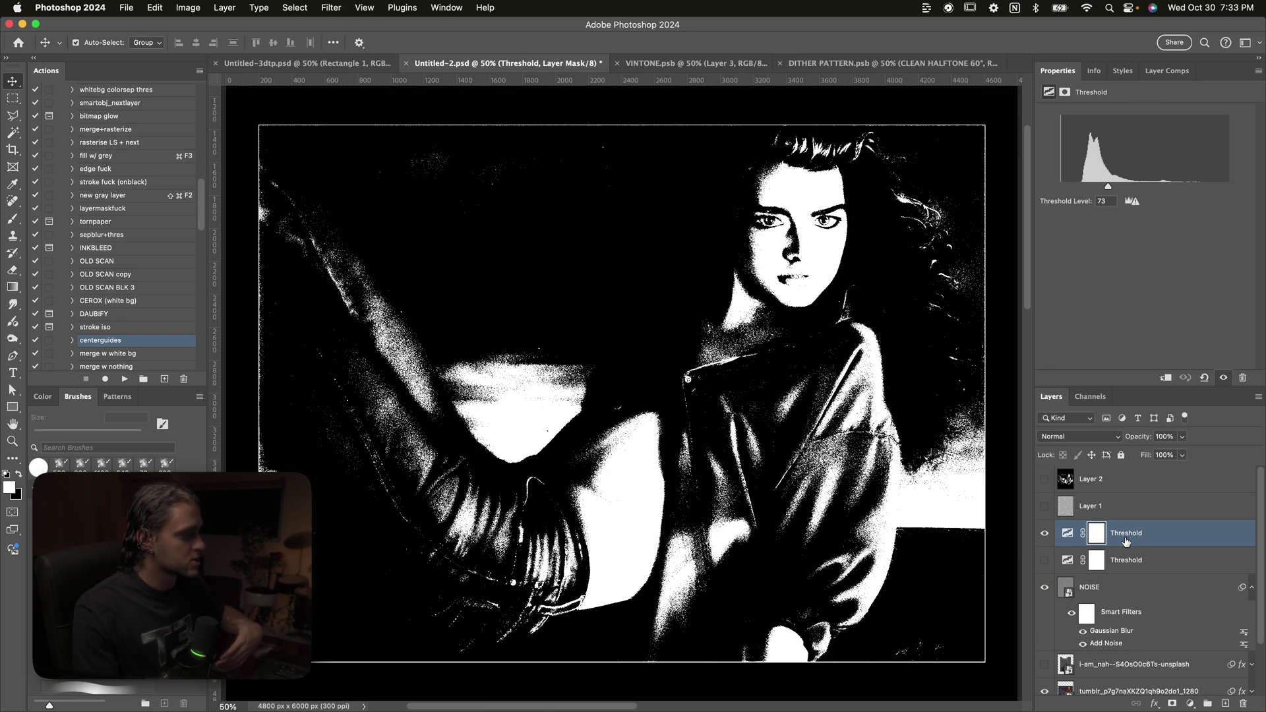
key("super+minus")
key("super+equal")
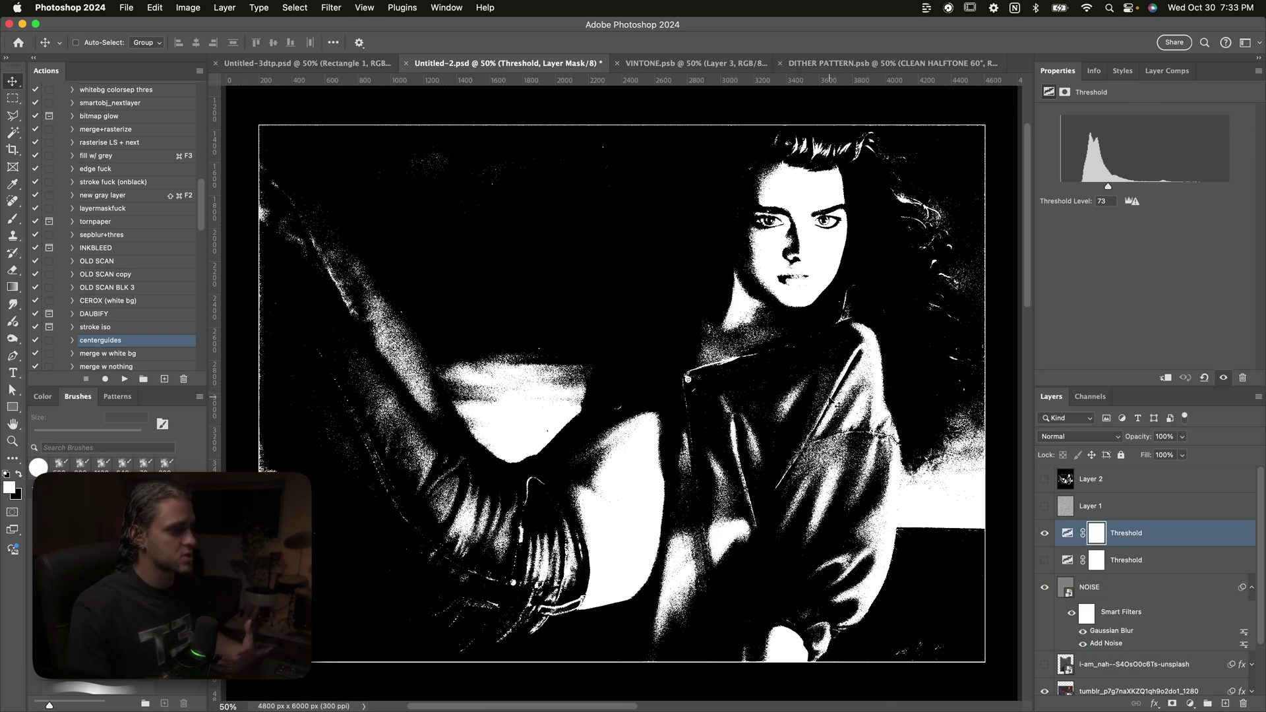
scroll(830, 400, "up", 2)
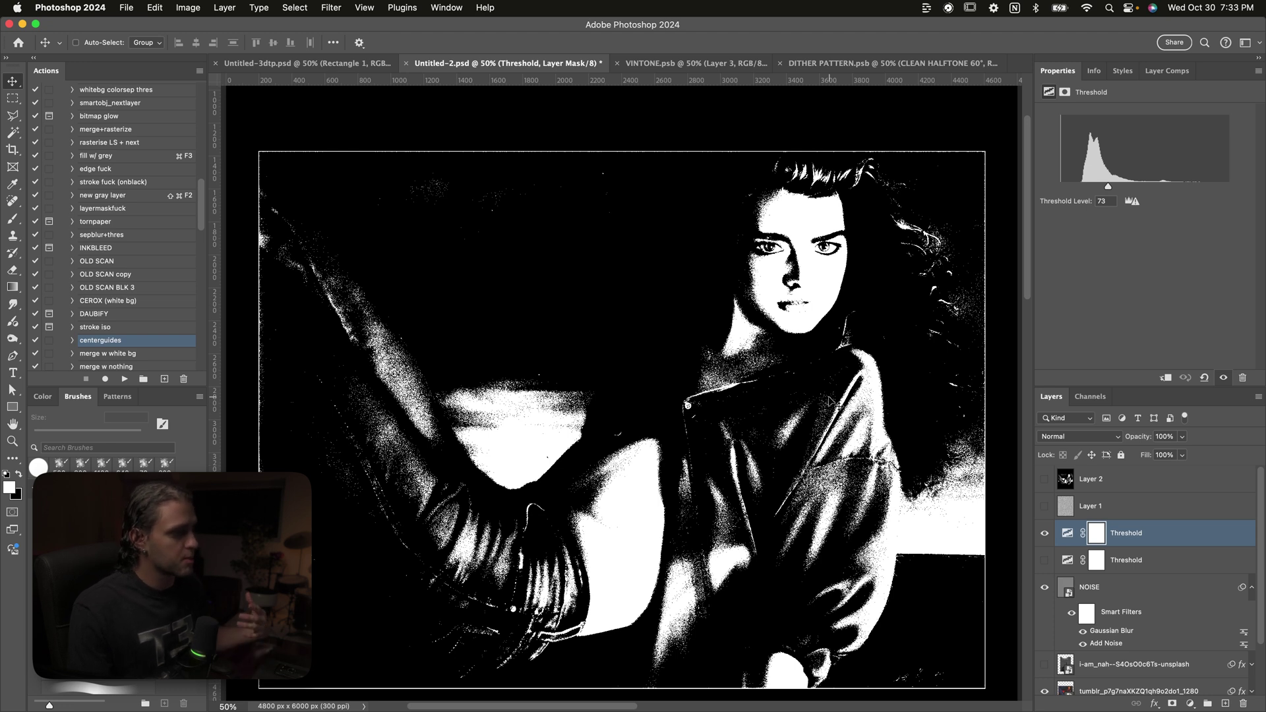
key("shift+super+alt+e")
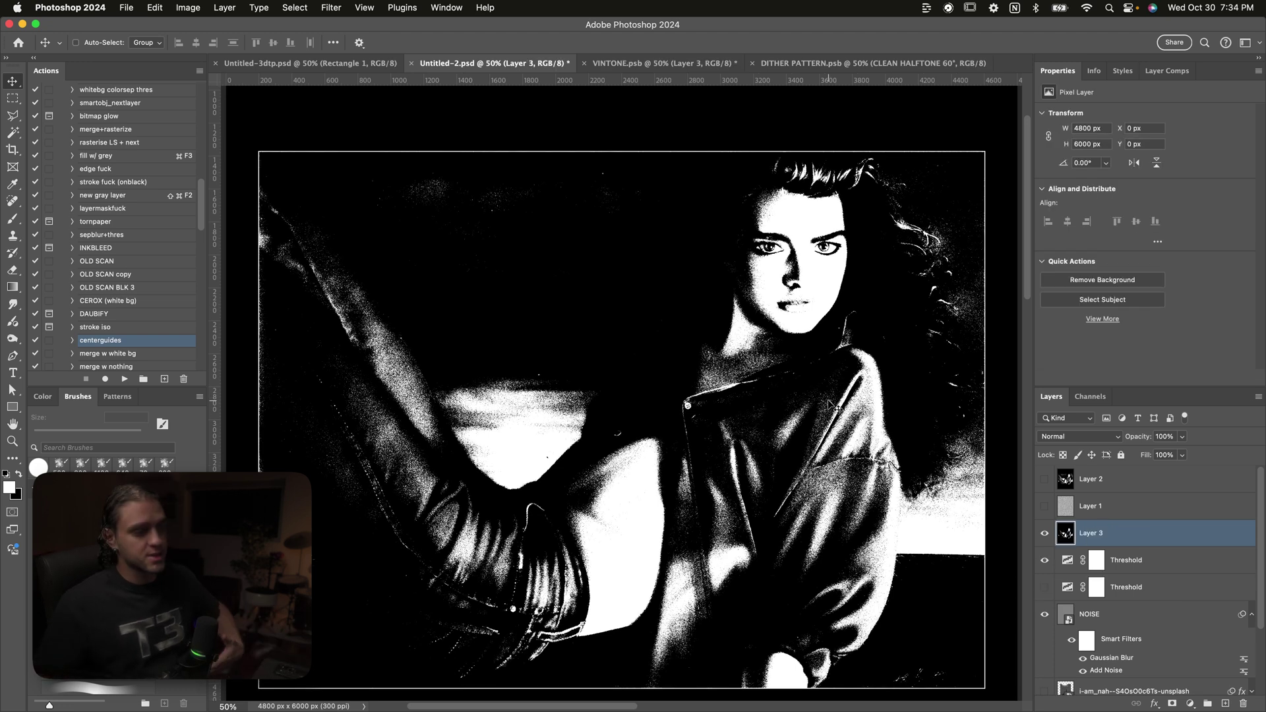